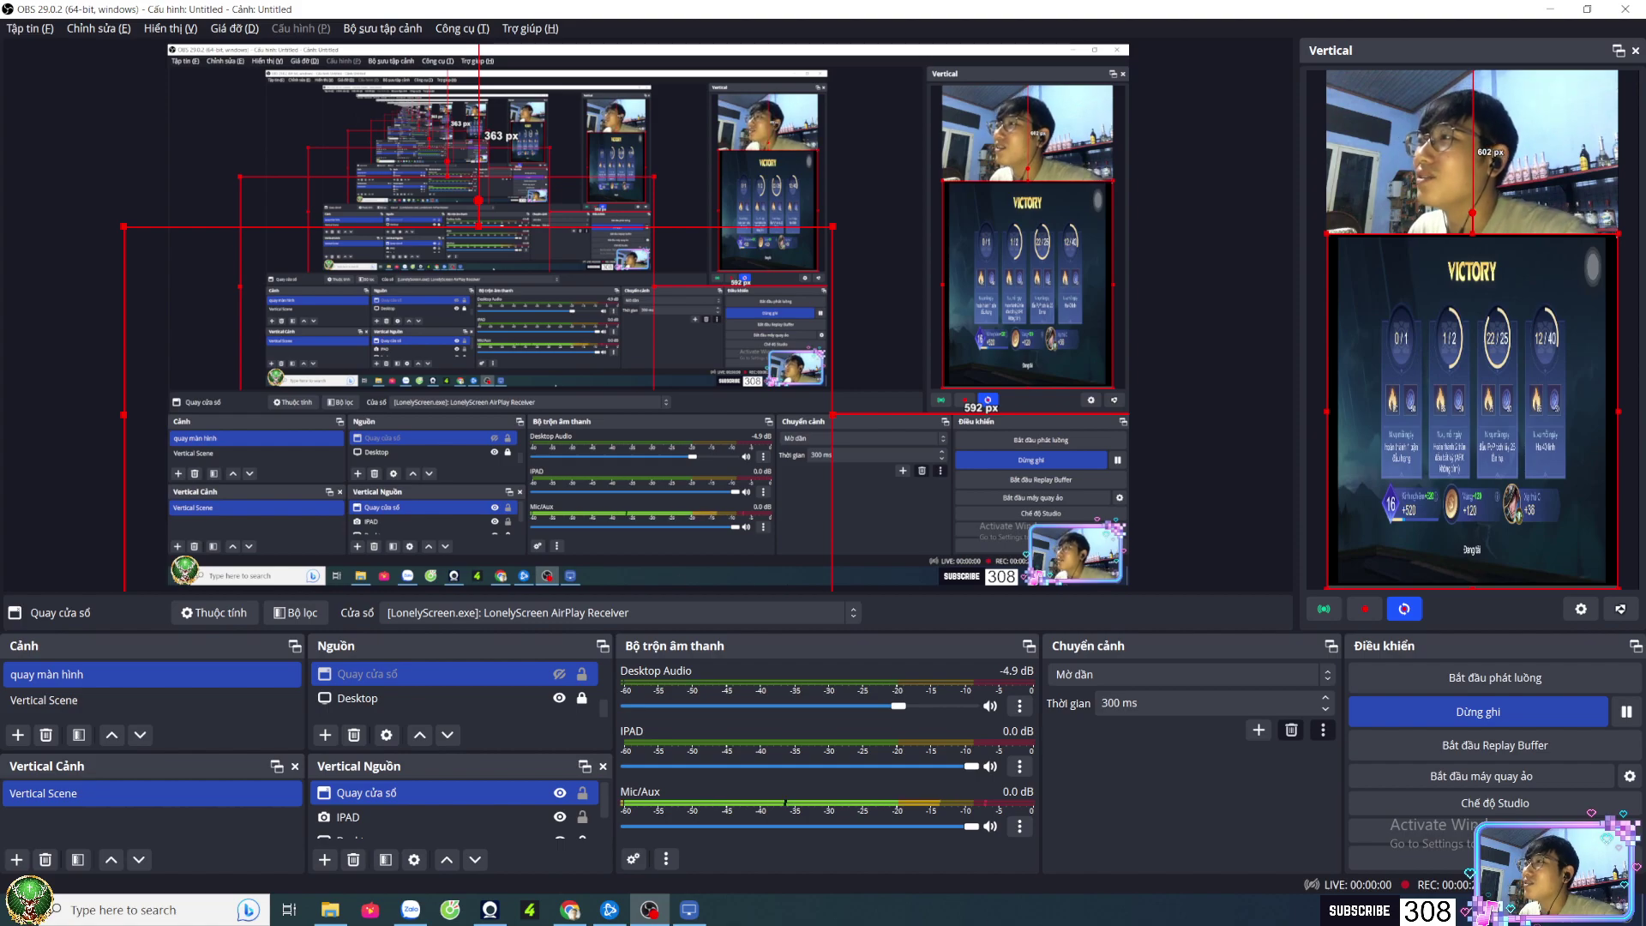
Switch to Chrome, load tiktok.com/foryou in place of the FFmpeg search results, and open the signed-in account's own profile
{"action": "left_click", "coordinate": [569, 909]}
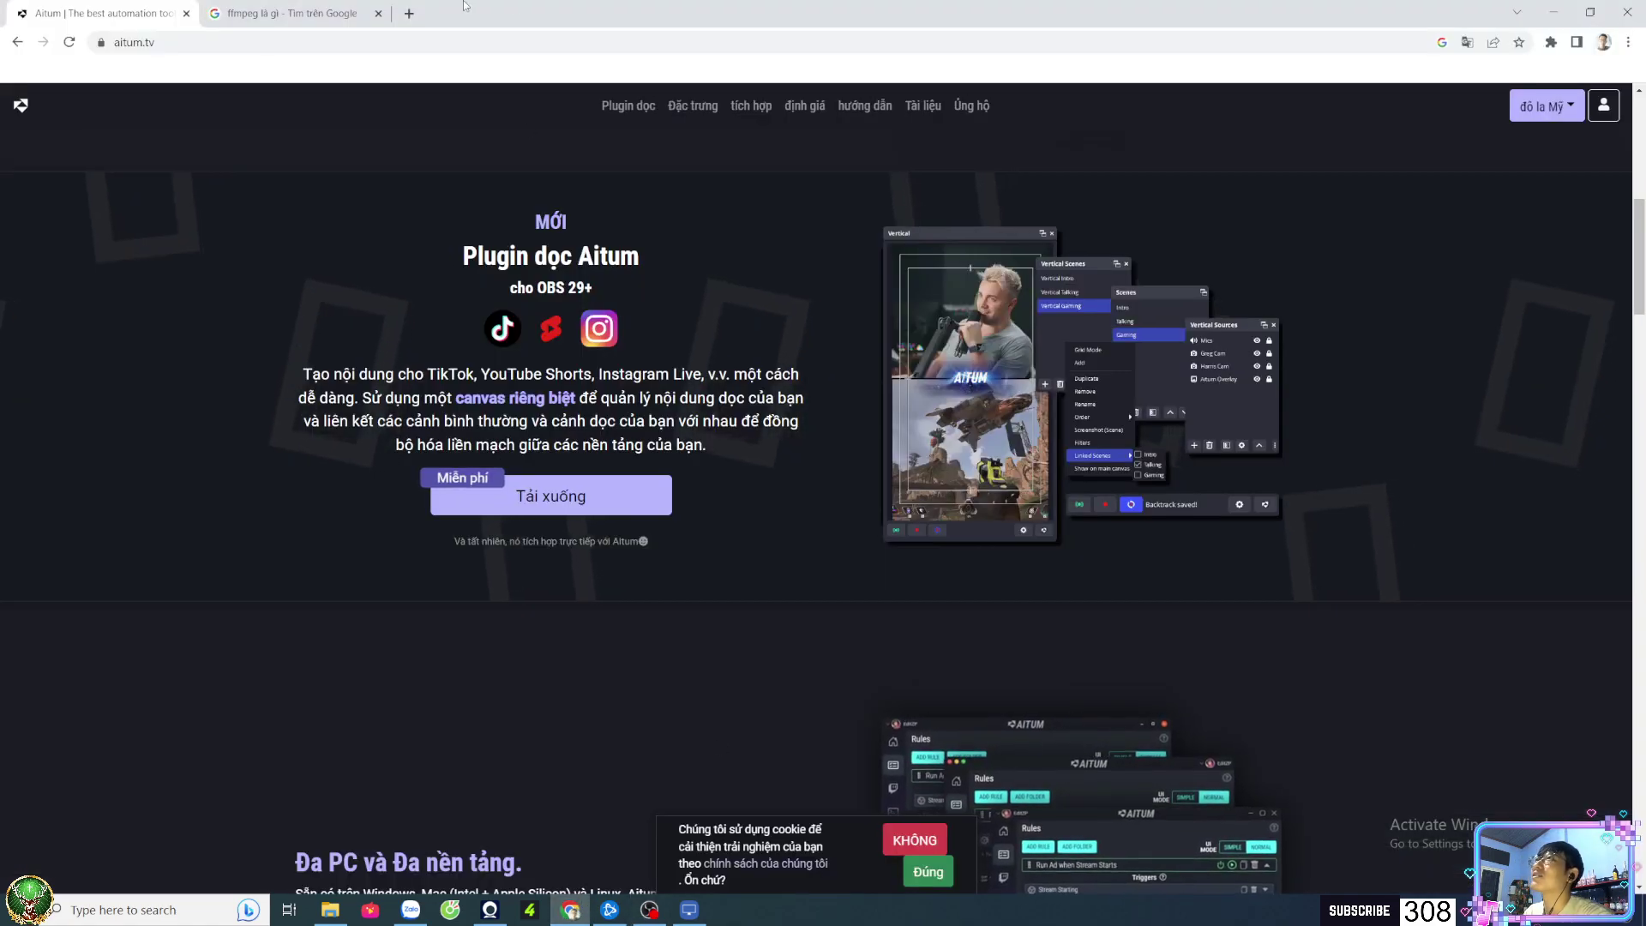
{"action": "key", "text": "ctrl+t"}
{"action": "left_click", "coordinate": [343, 13]}
{"action": "left_click", "coordinate": [349, 42]}
{"action": "type", "text": "tikto"}
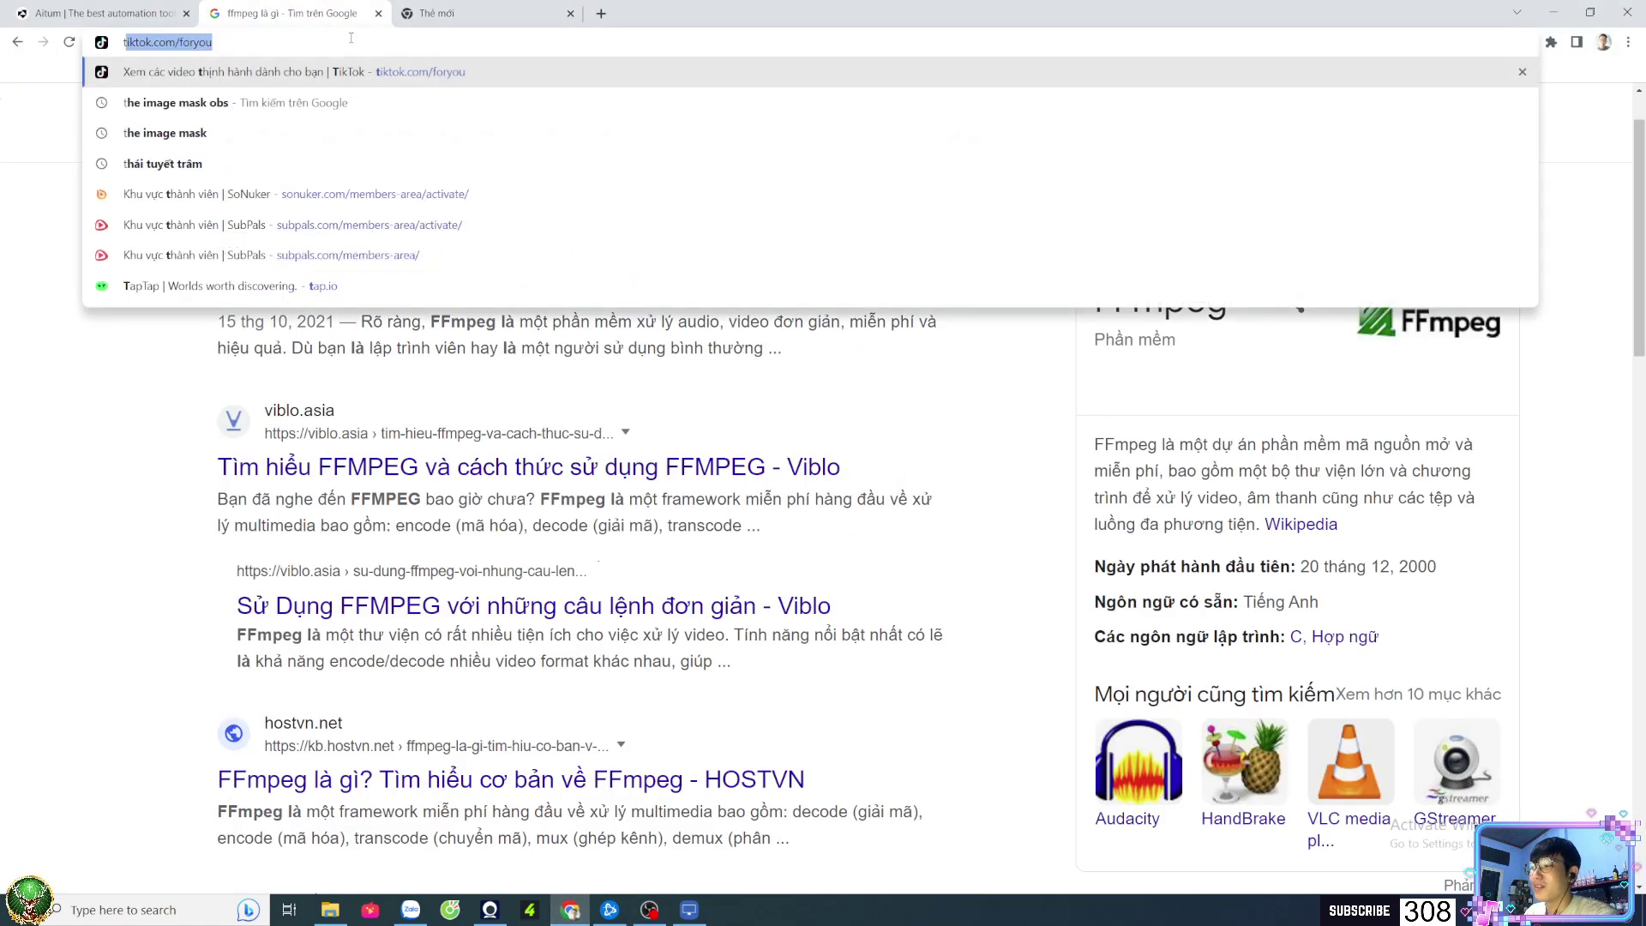
{"action": "type", "text": "k"}
{"action": "key", "text": "Return"}
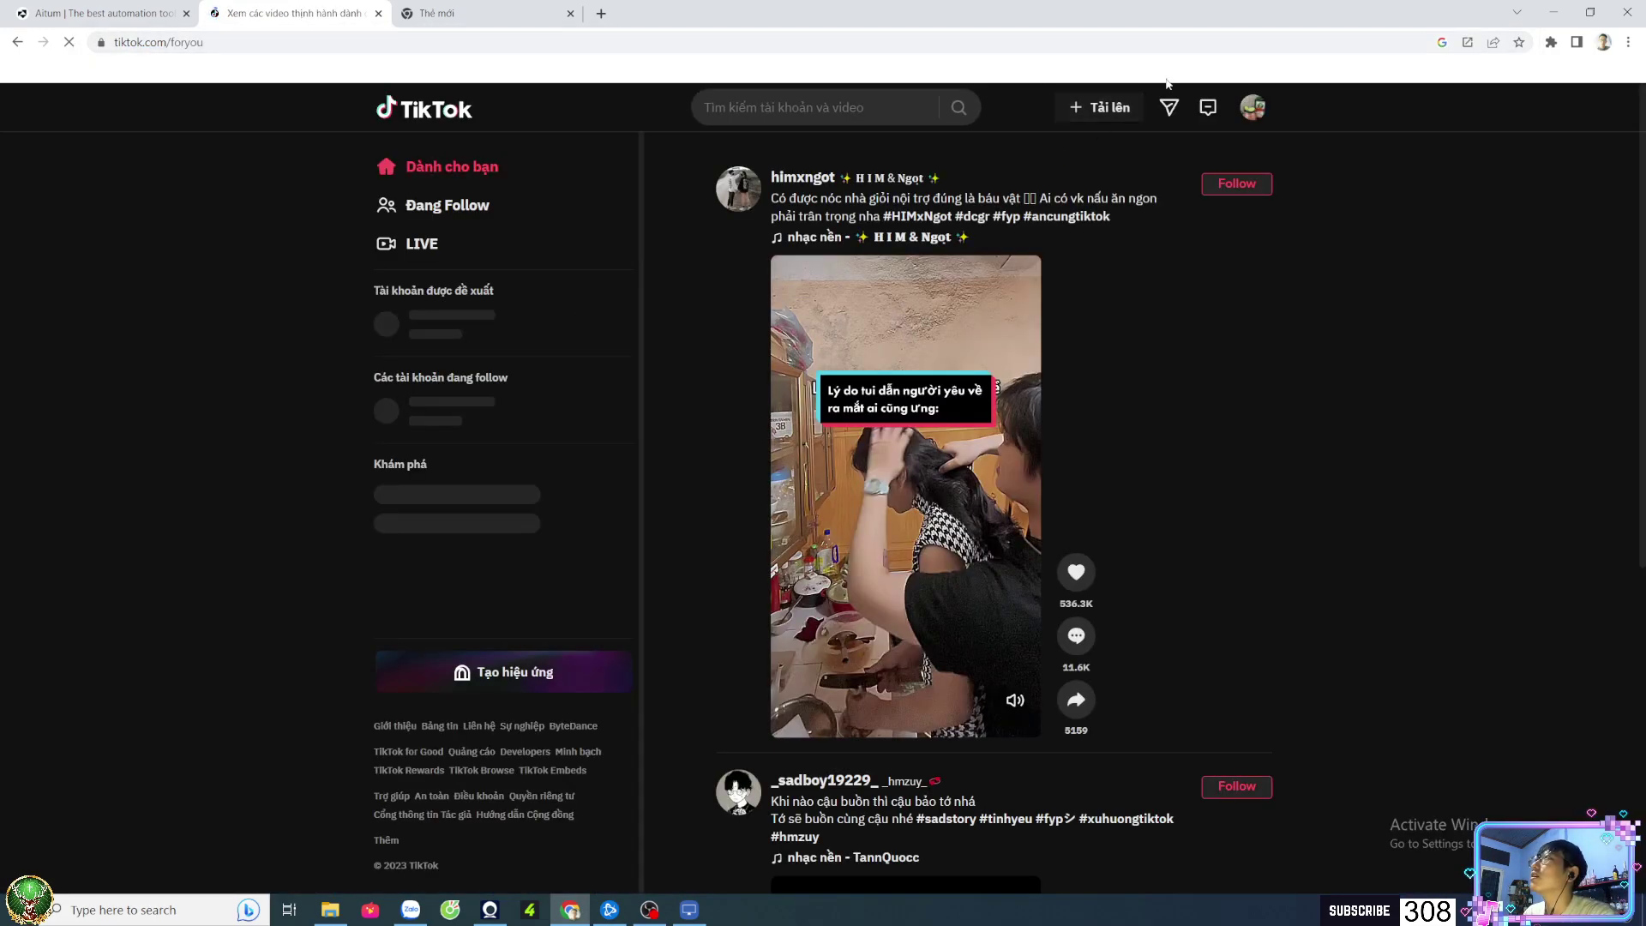
{"action": "mouse_move", "coordinate": [1253, 108]}
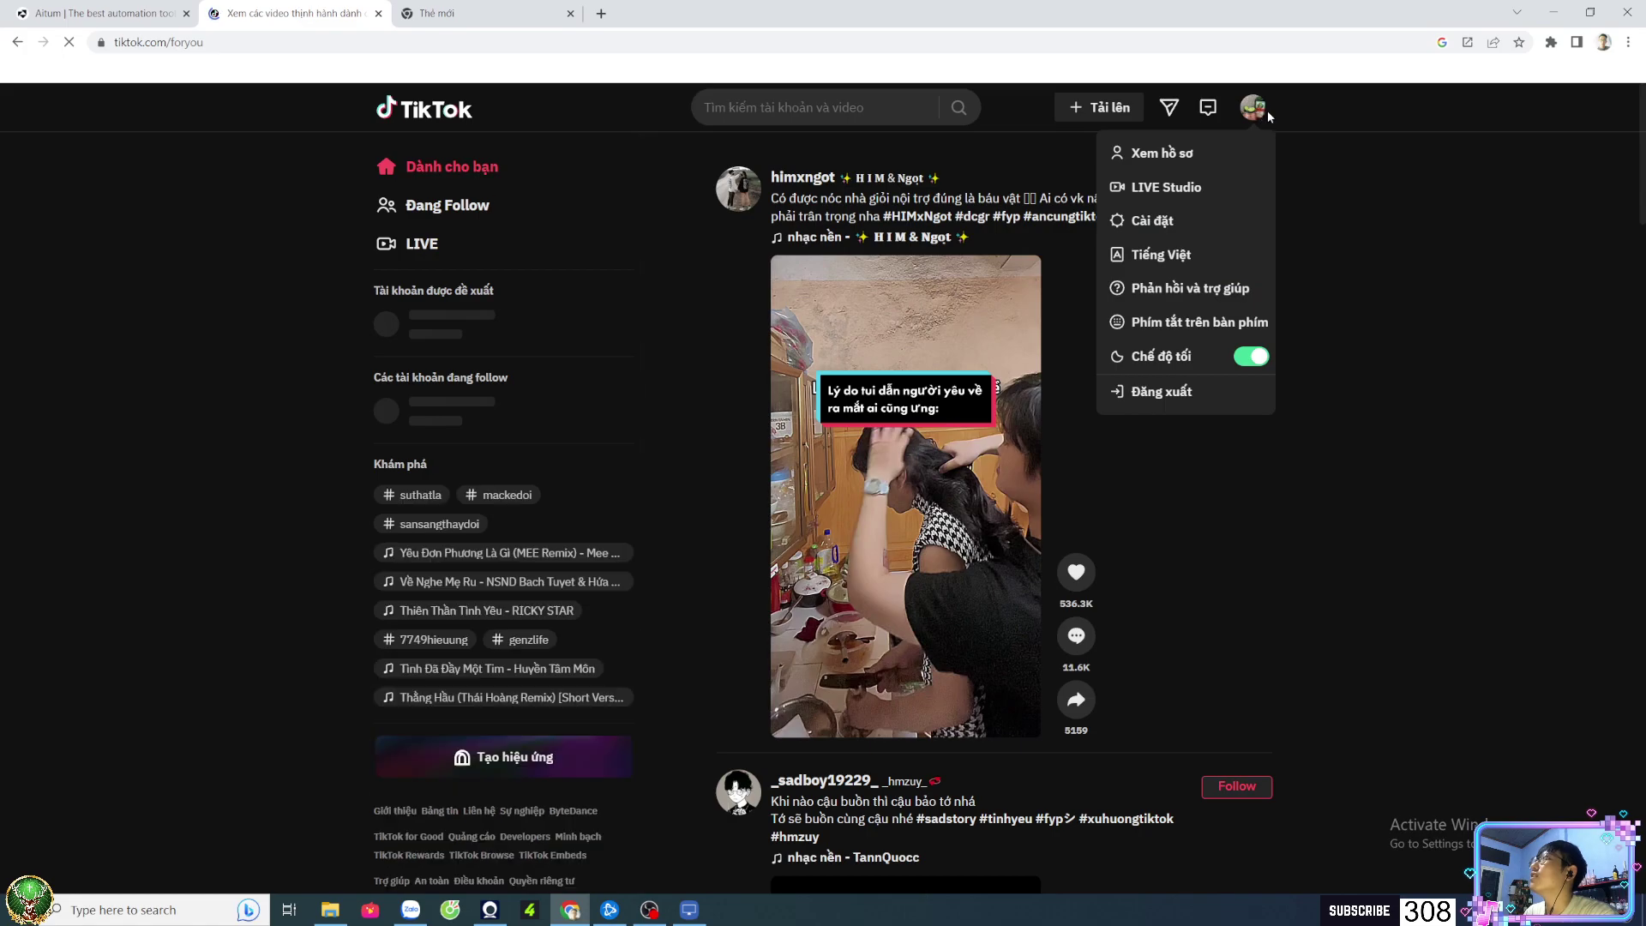
{"action": "left_click", "coordinate": [1214, 151]}
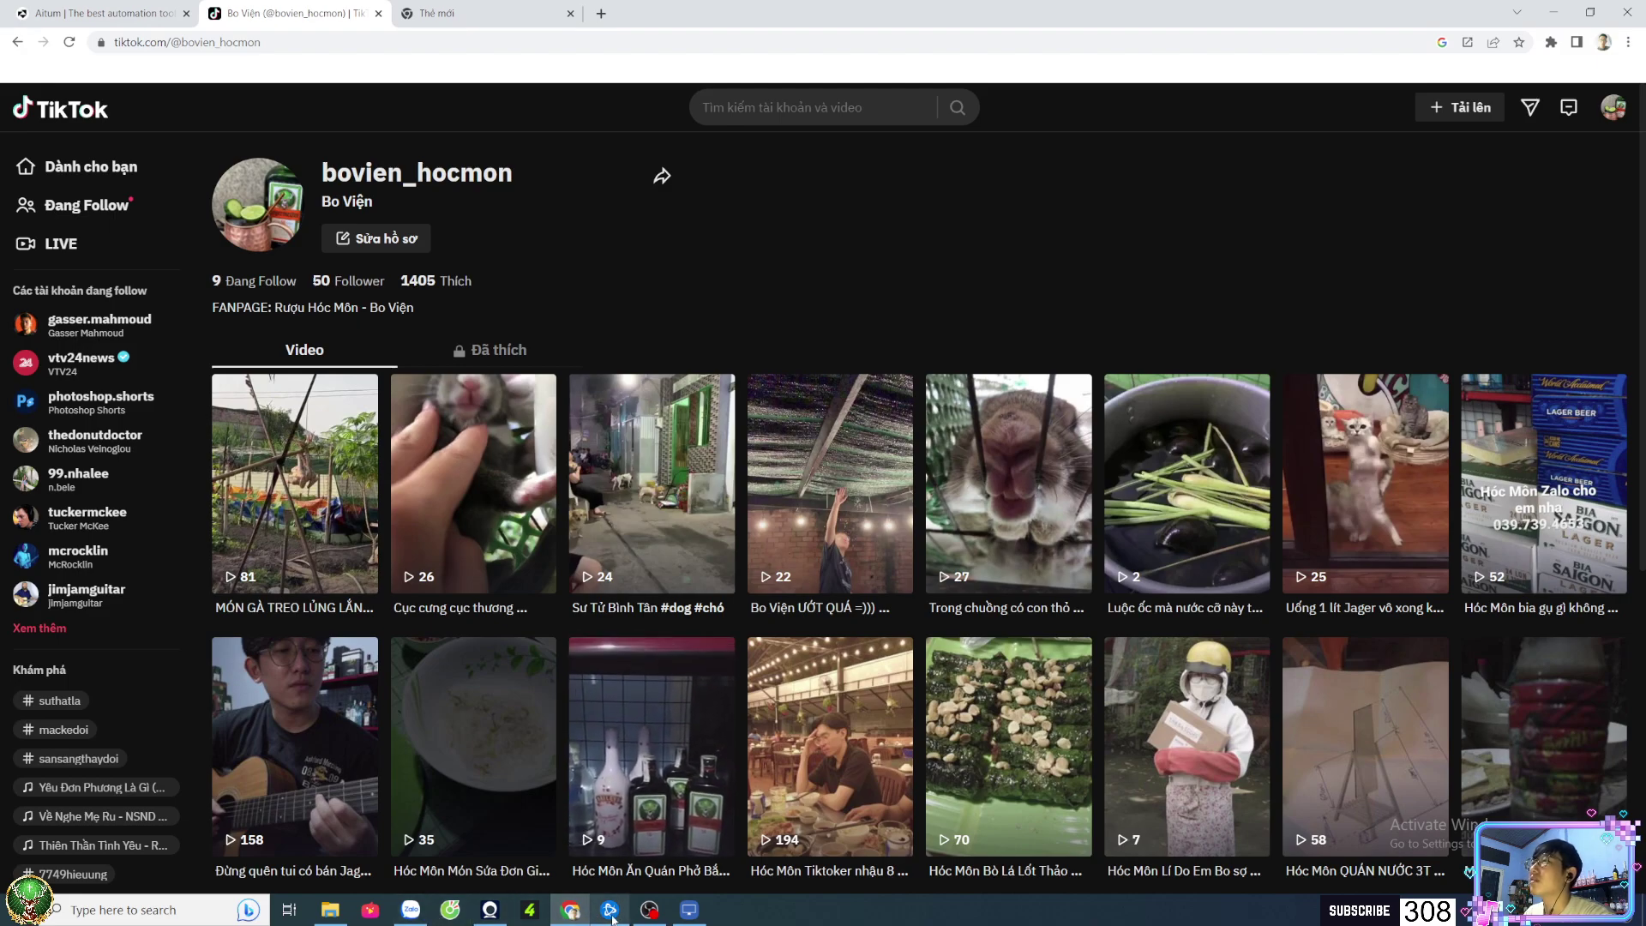
Check the phone screen mirrored in LonelyScreen AirPlay Receiver, and switch to OBS to view it on the vertical canvas
{"action": "left_click", "coordinate": [687, 914]}
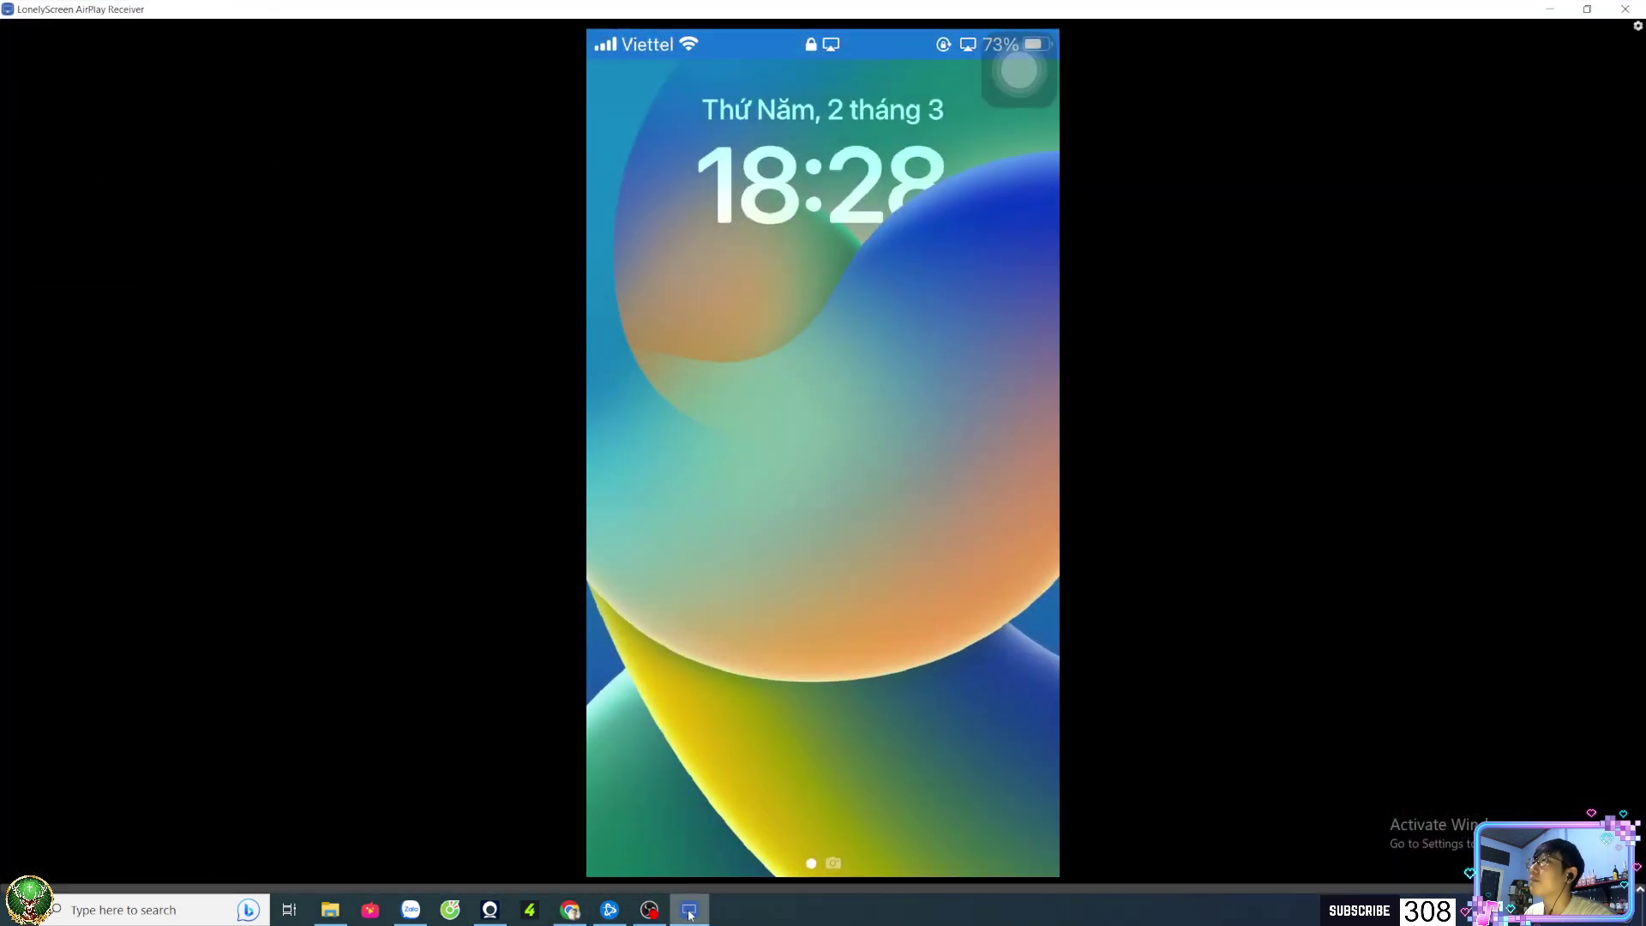
{"action": "left_click", "coordinate": [688, 916]}
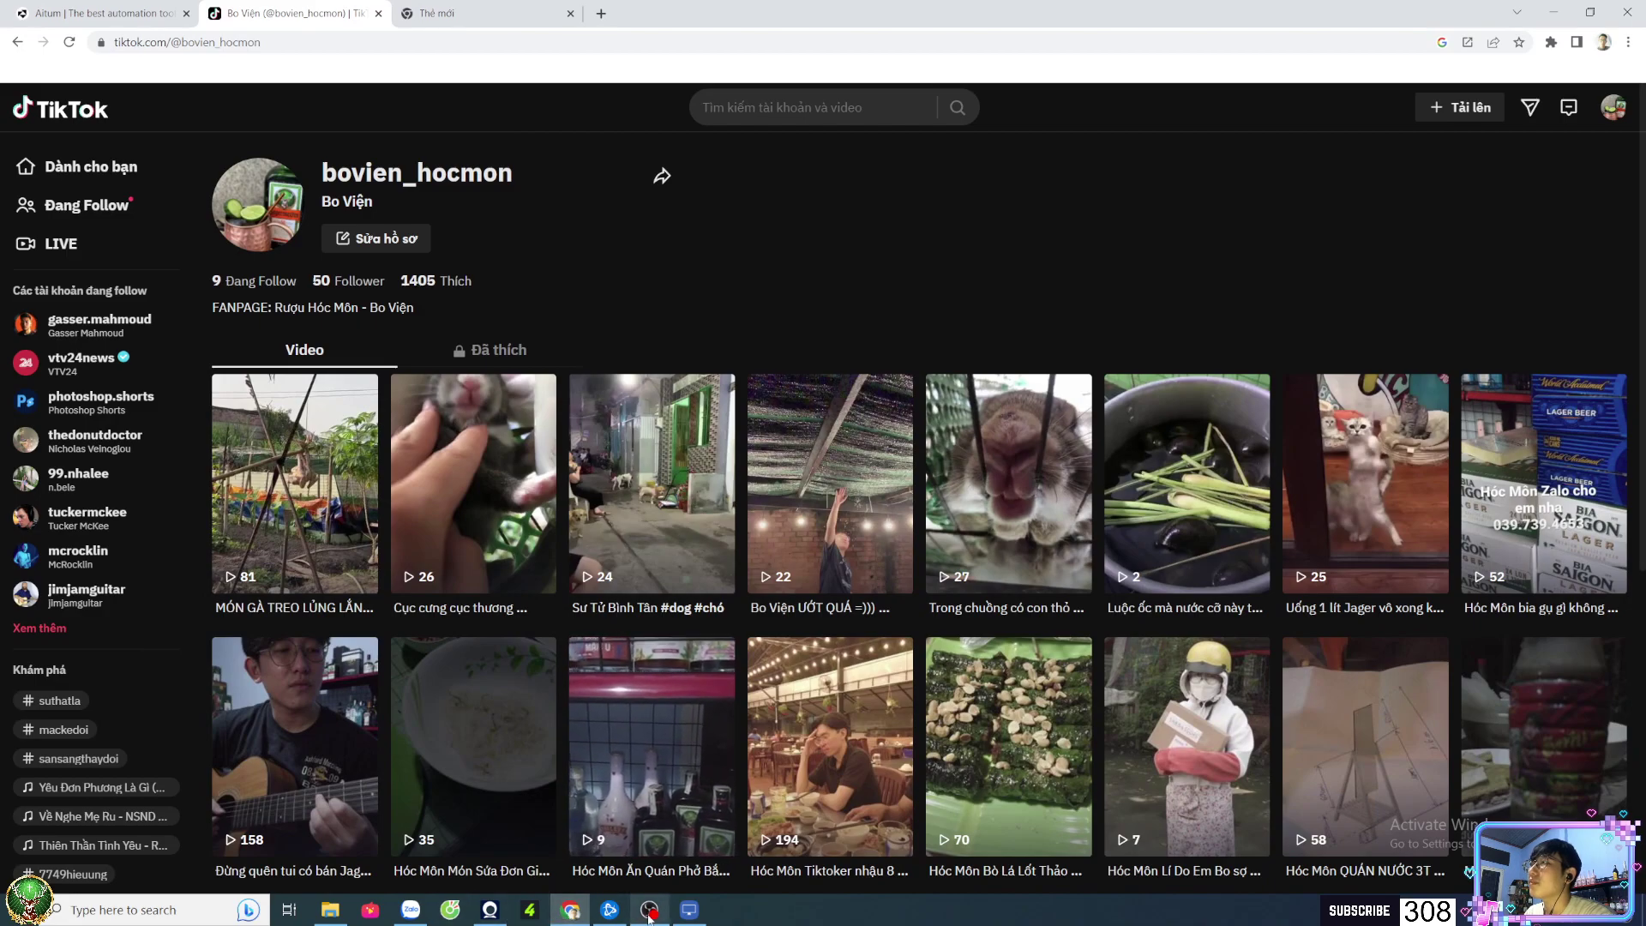
{"action": "left_click", "coordinate": [649, 914]}
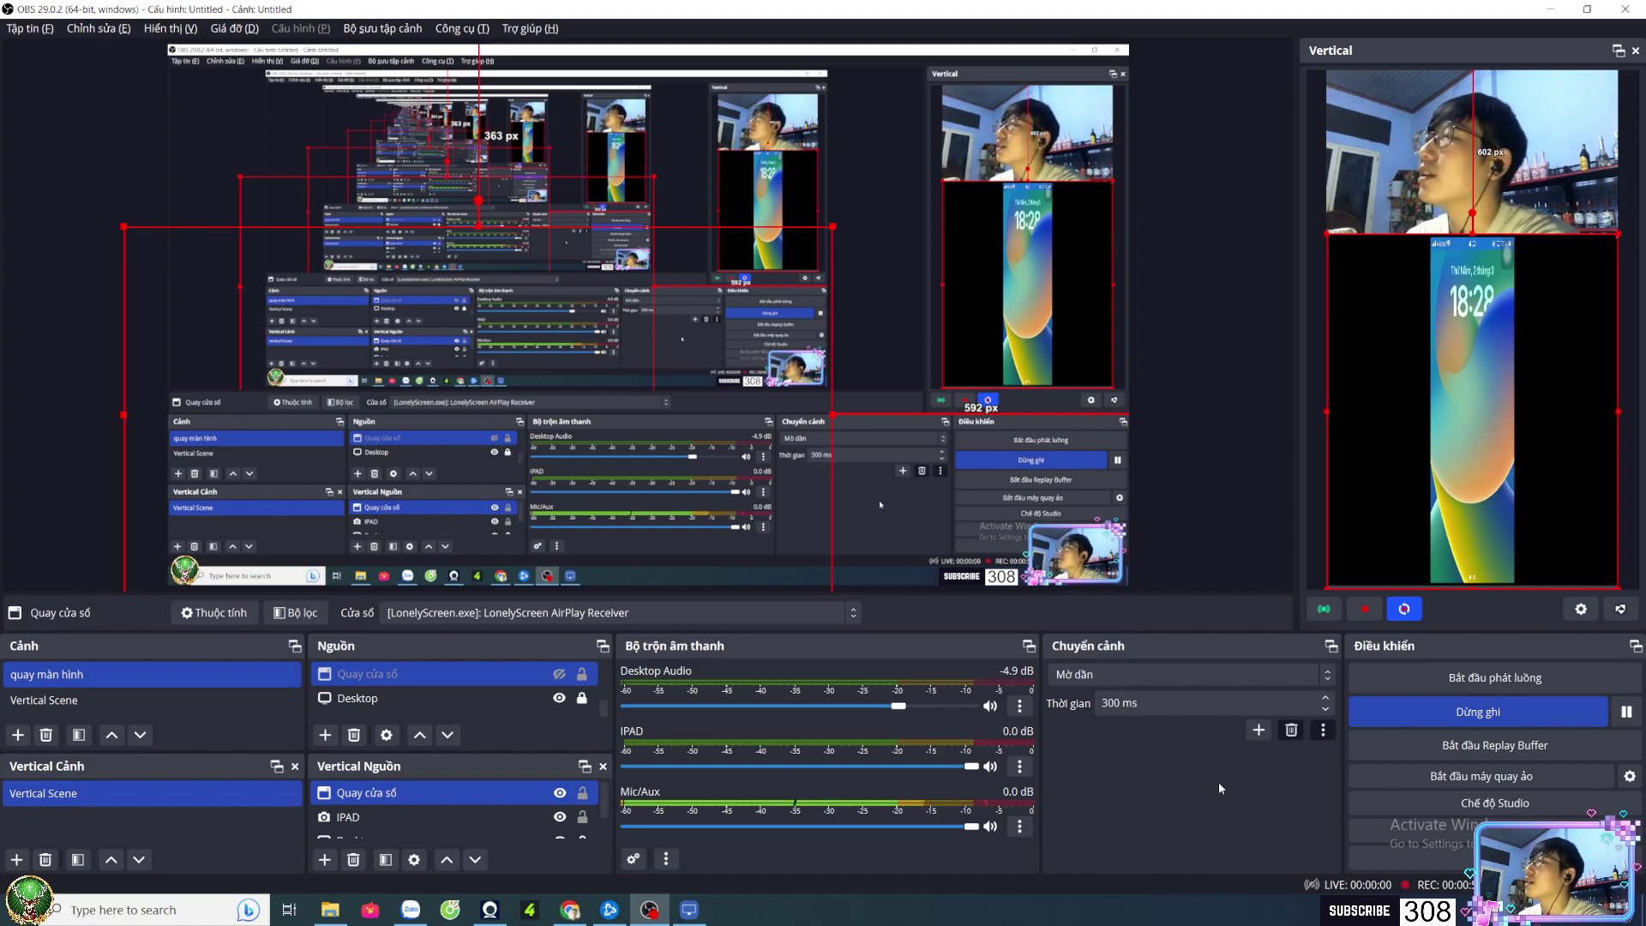
Return to the Aitum site in Chrome and examine its introduction and the section on the vertical plugin for OBS 29+
{"action": "left_click", "coordinate": [570, 910]}
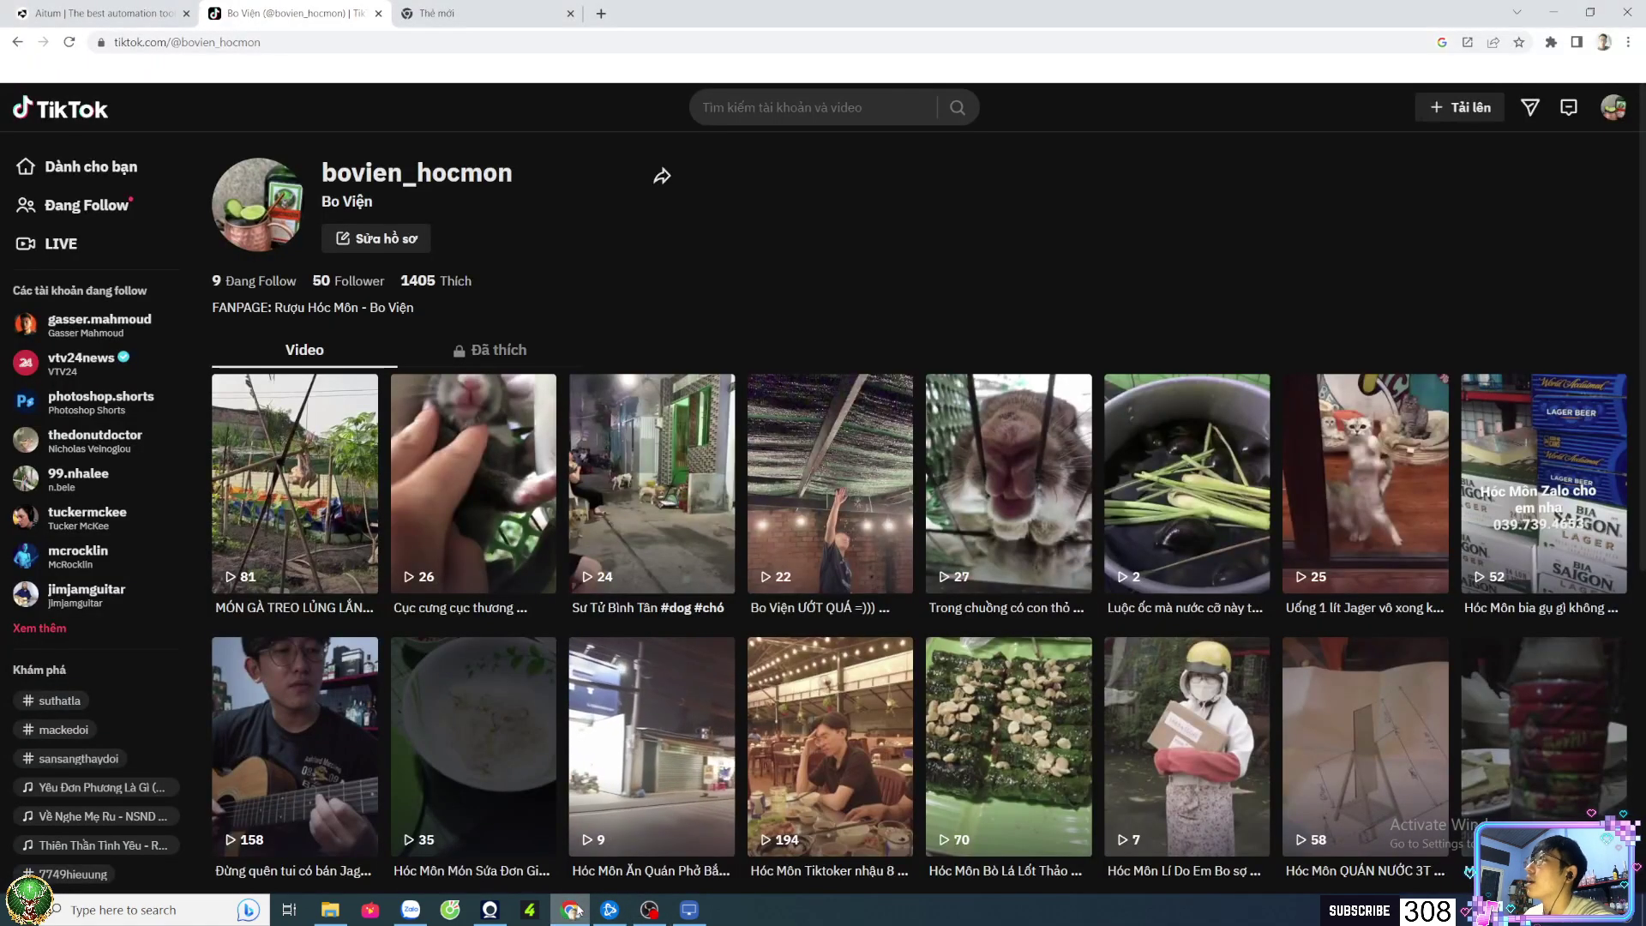
{"action": "left_click", "coordinate": [190, 13]}
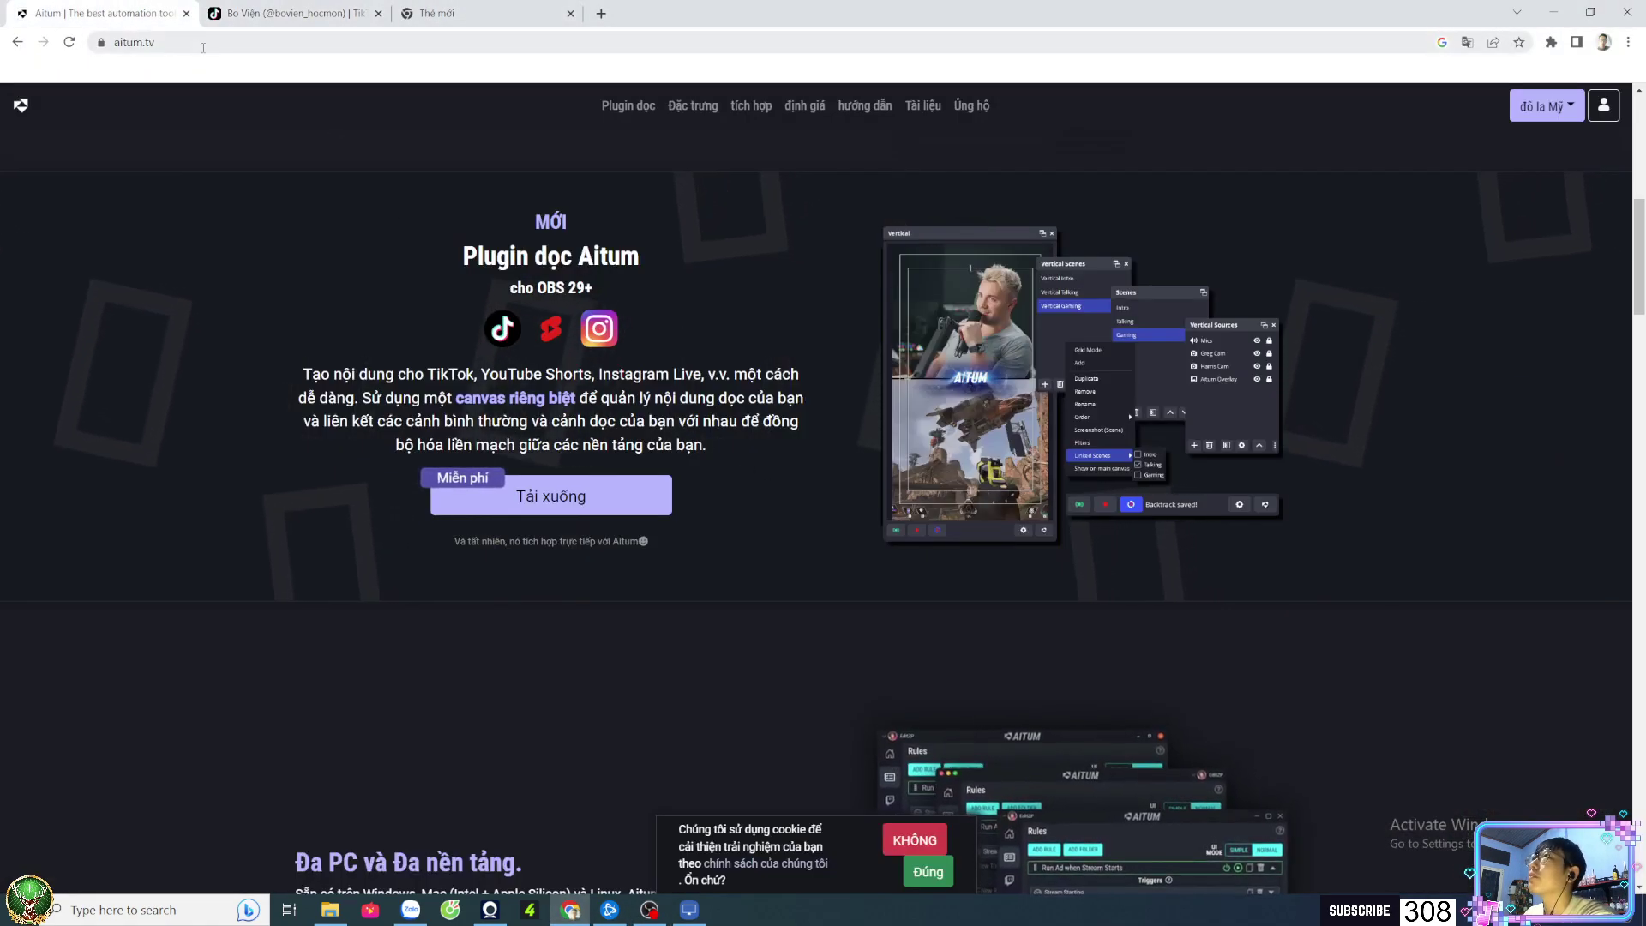
{"action": "scroll", "coordinate": [517, 454], "scroll_direction": "up", "scroll_amount": 5}
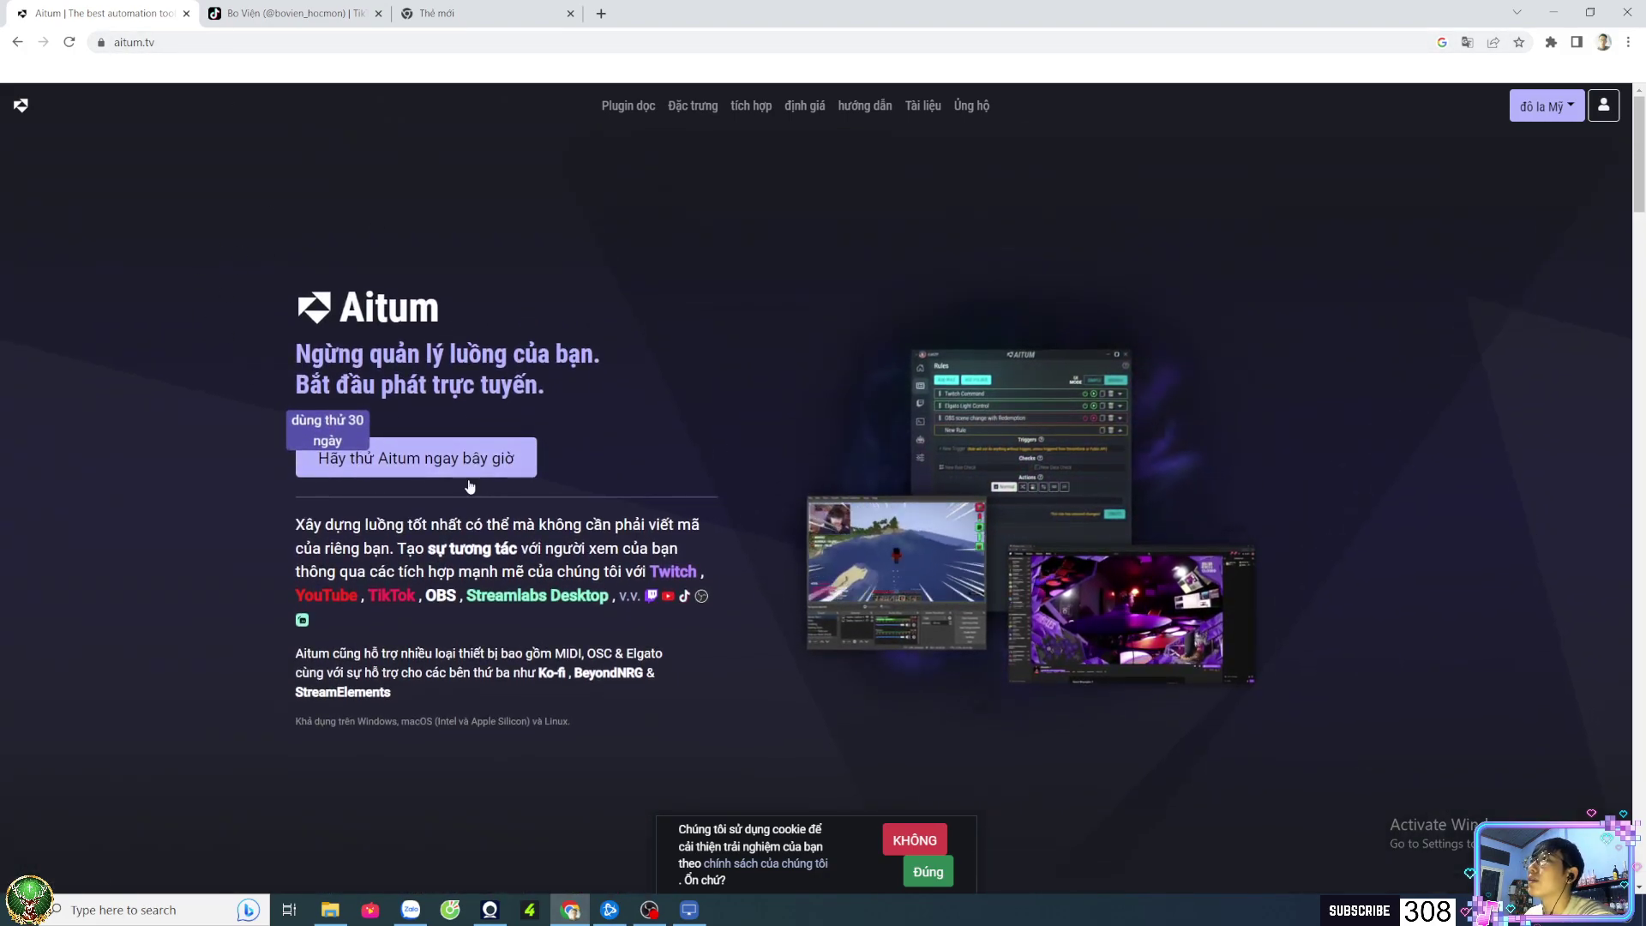
{"action": "scroll", "coordinate": [459, 437], "scroll_direction": "down", "scroll_amount": 3}
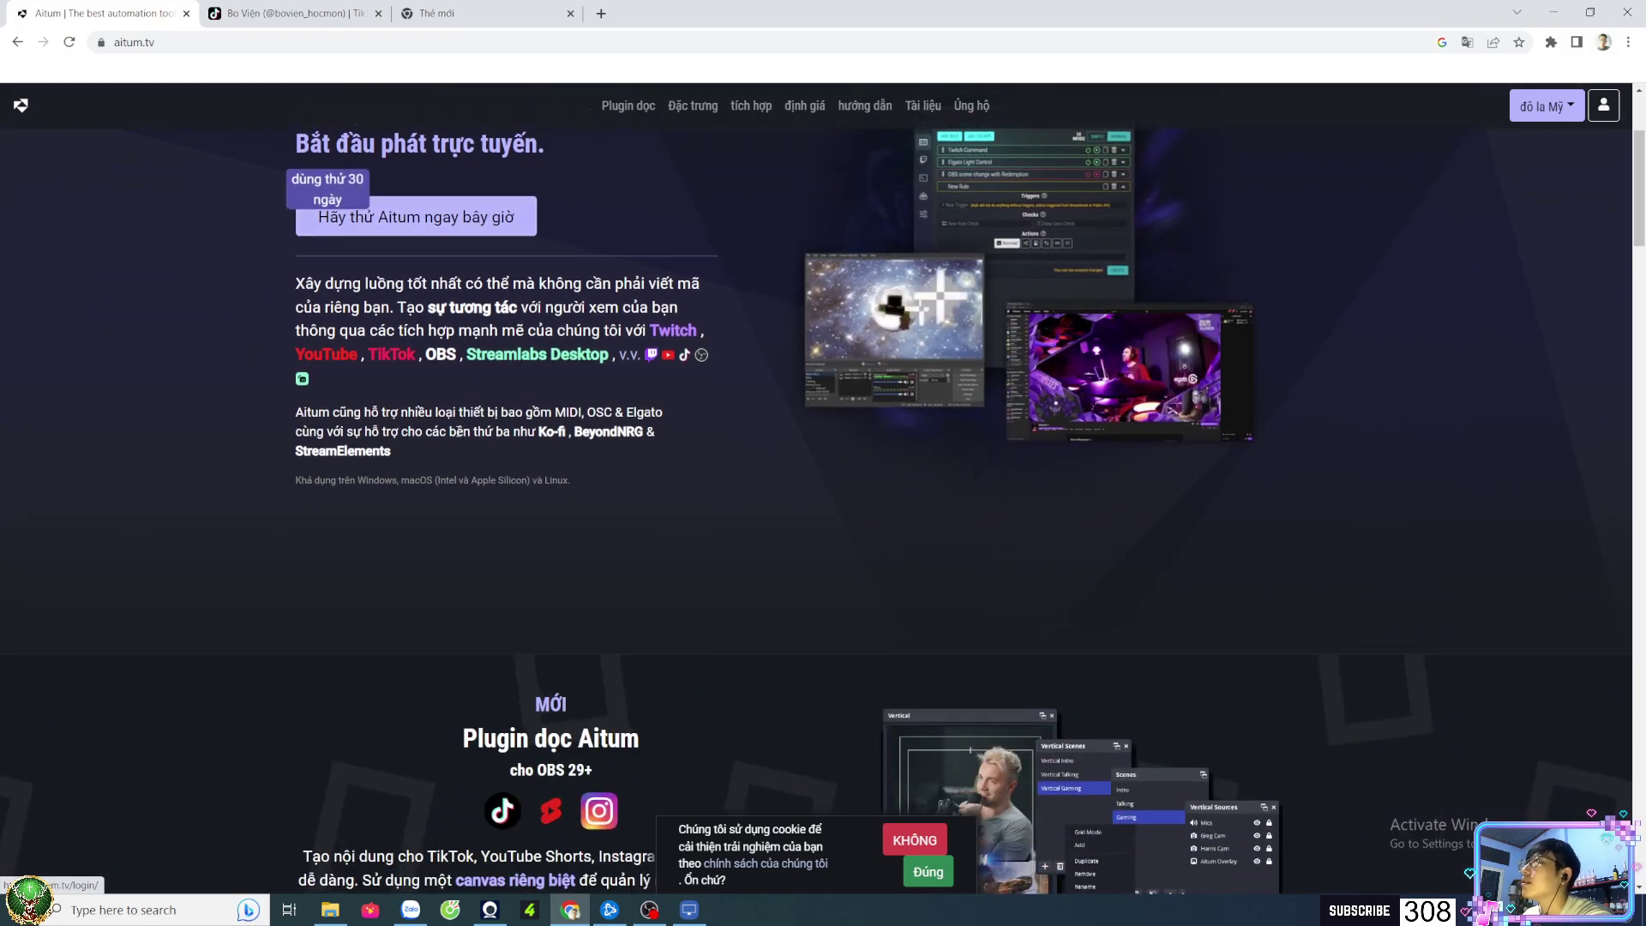
{"action": "scroll", "coordinate": [458, 437], "scroll_direction": "up", "scroll_amount": 3}
{"action": "scroll", "coordinate": [337, 425], "scroll_direction": "down", "scroll_amount": 10}
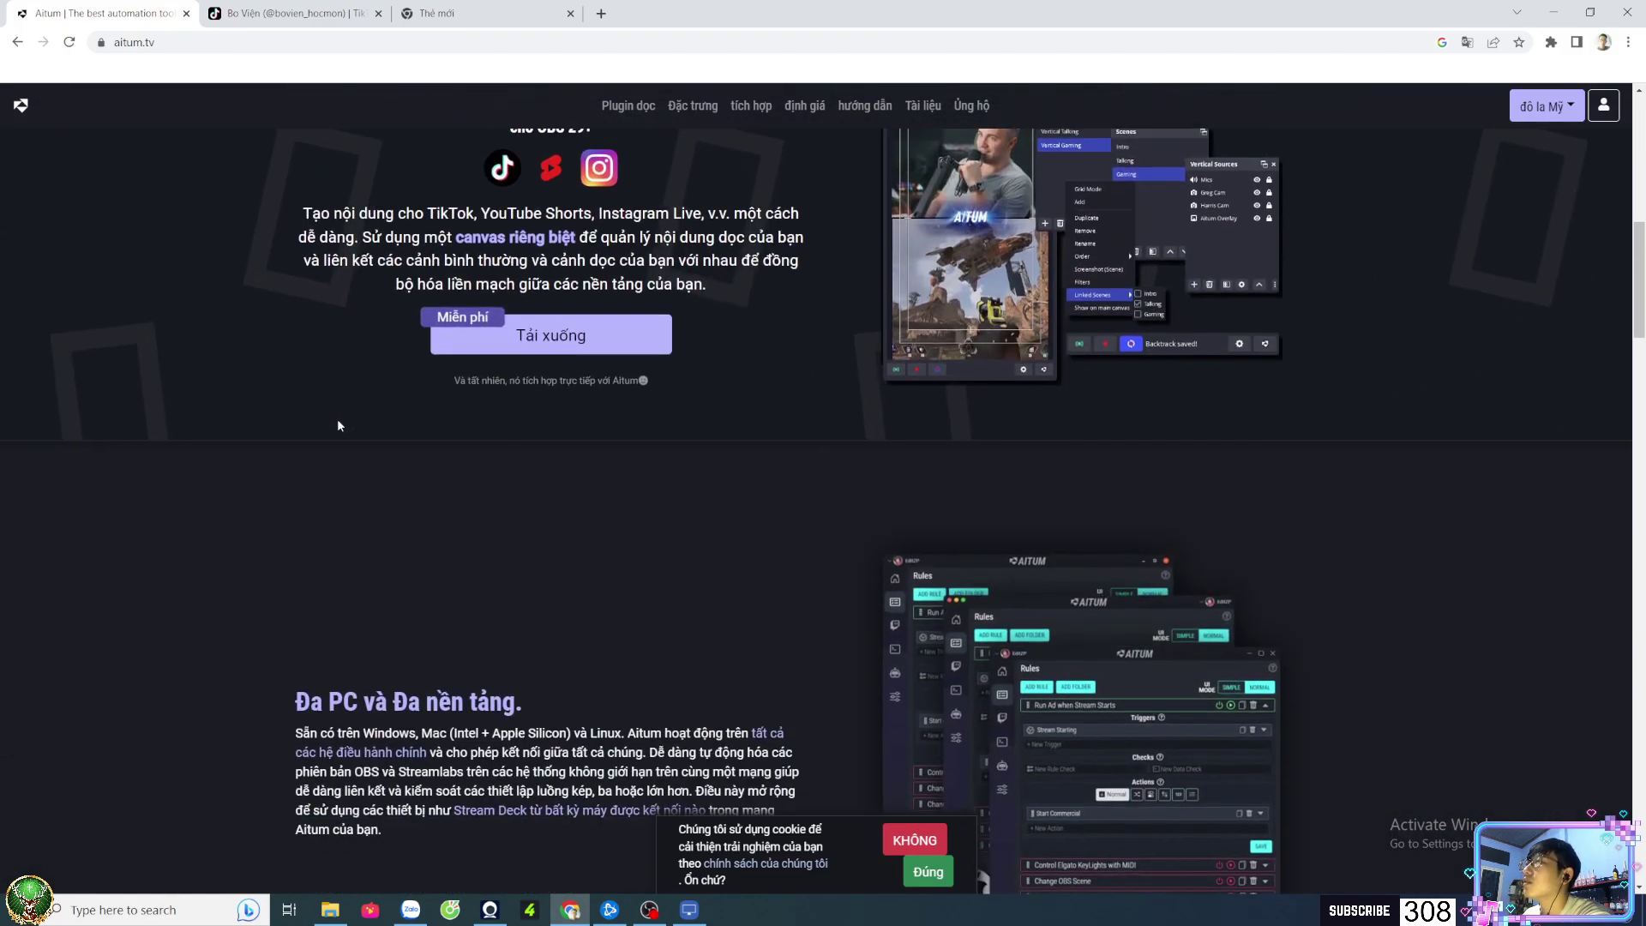
{"action": "scroll", "coordinate": [336, 426], "scroll_direction": "up", "scroll_amount": 3}
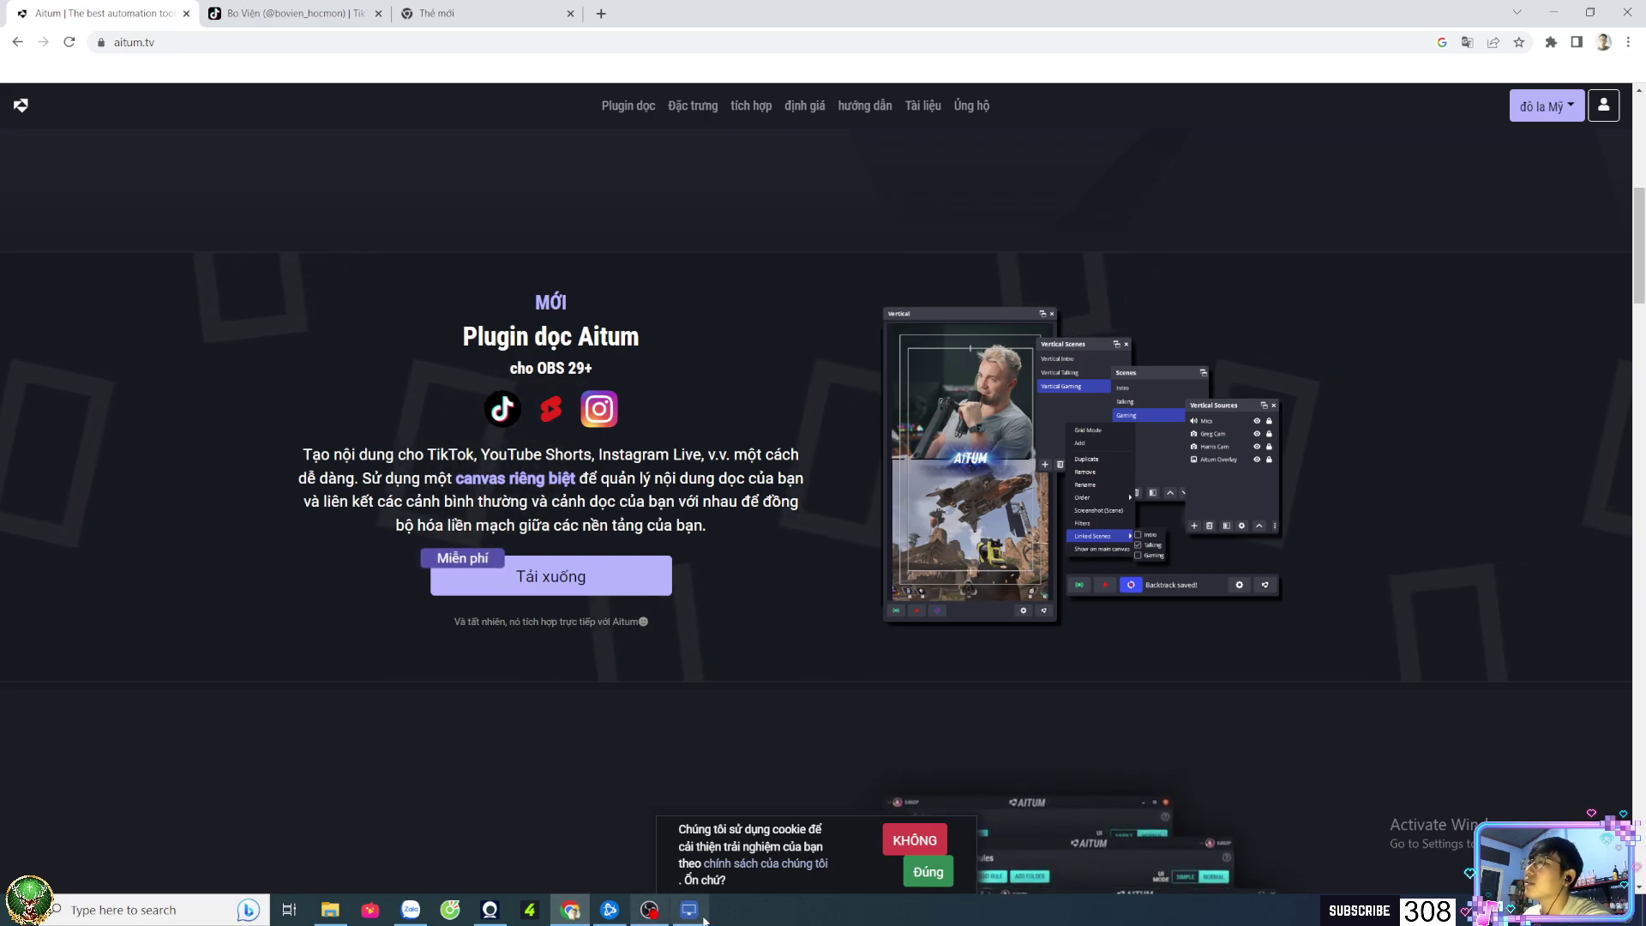
Switch to OBS, look through the sources of the vertical scene and the main scene, and check the mirrored device in LonelyScreen
{"action": "left_click", "coordinate": [652, 911]}
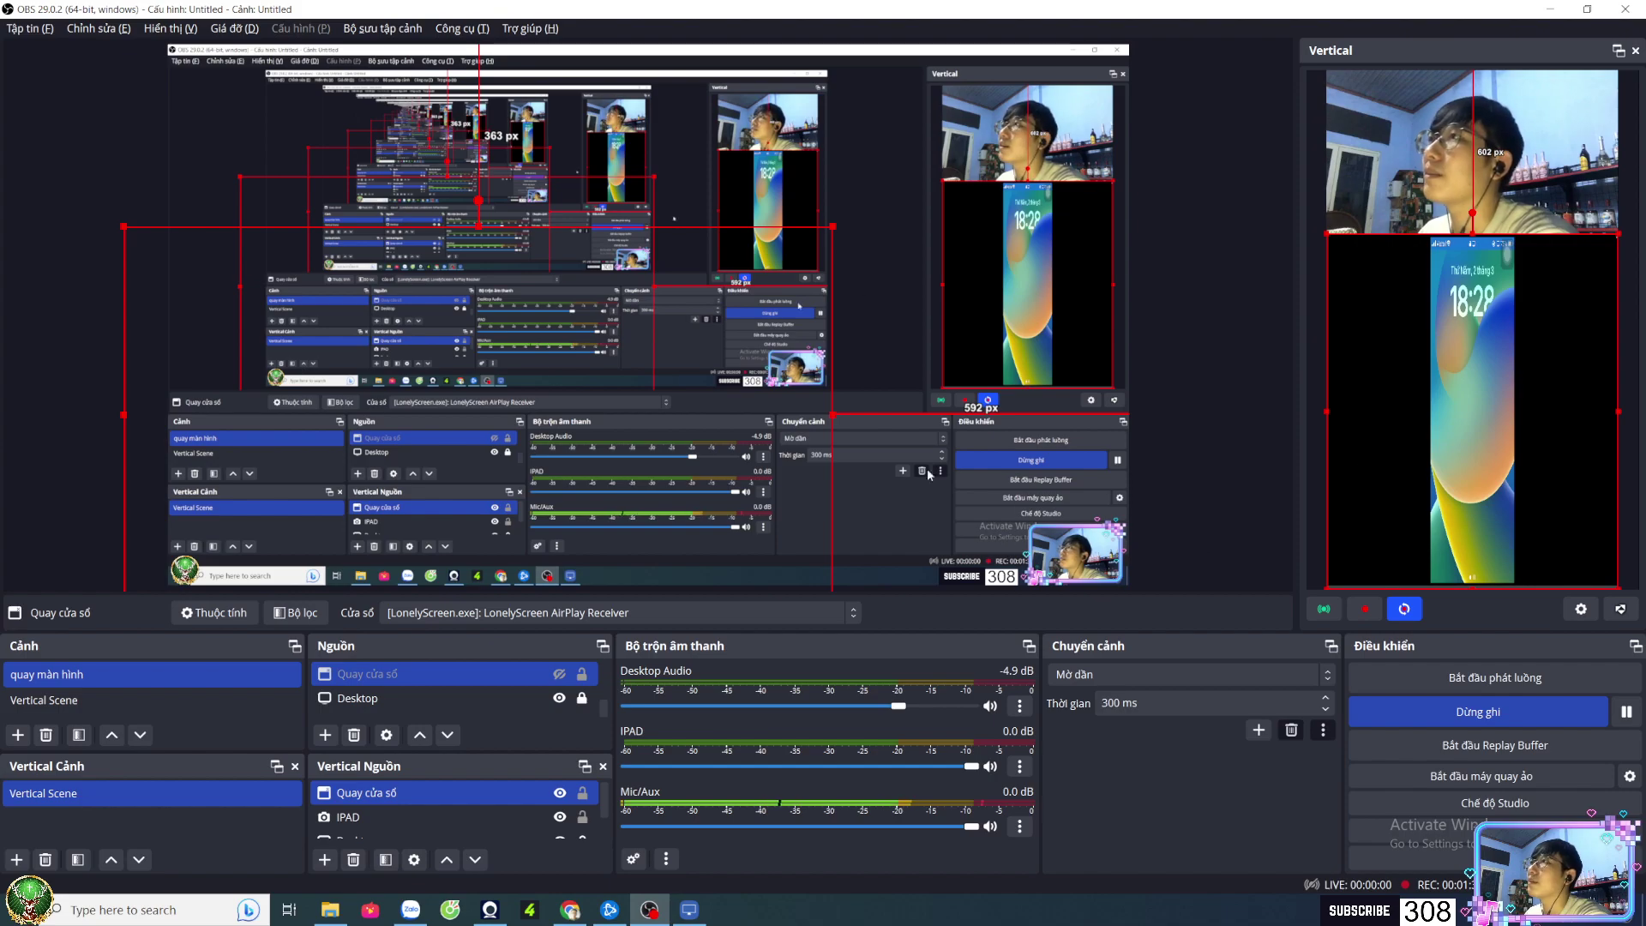
{"action": "scroll", "coordinate": [389, 806], "scroll_direction": "down", "scroll_amount": 1}
{"action": "left_click", "coordinate": [389, 799]}
{"action": "key", "text": "Delete"}
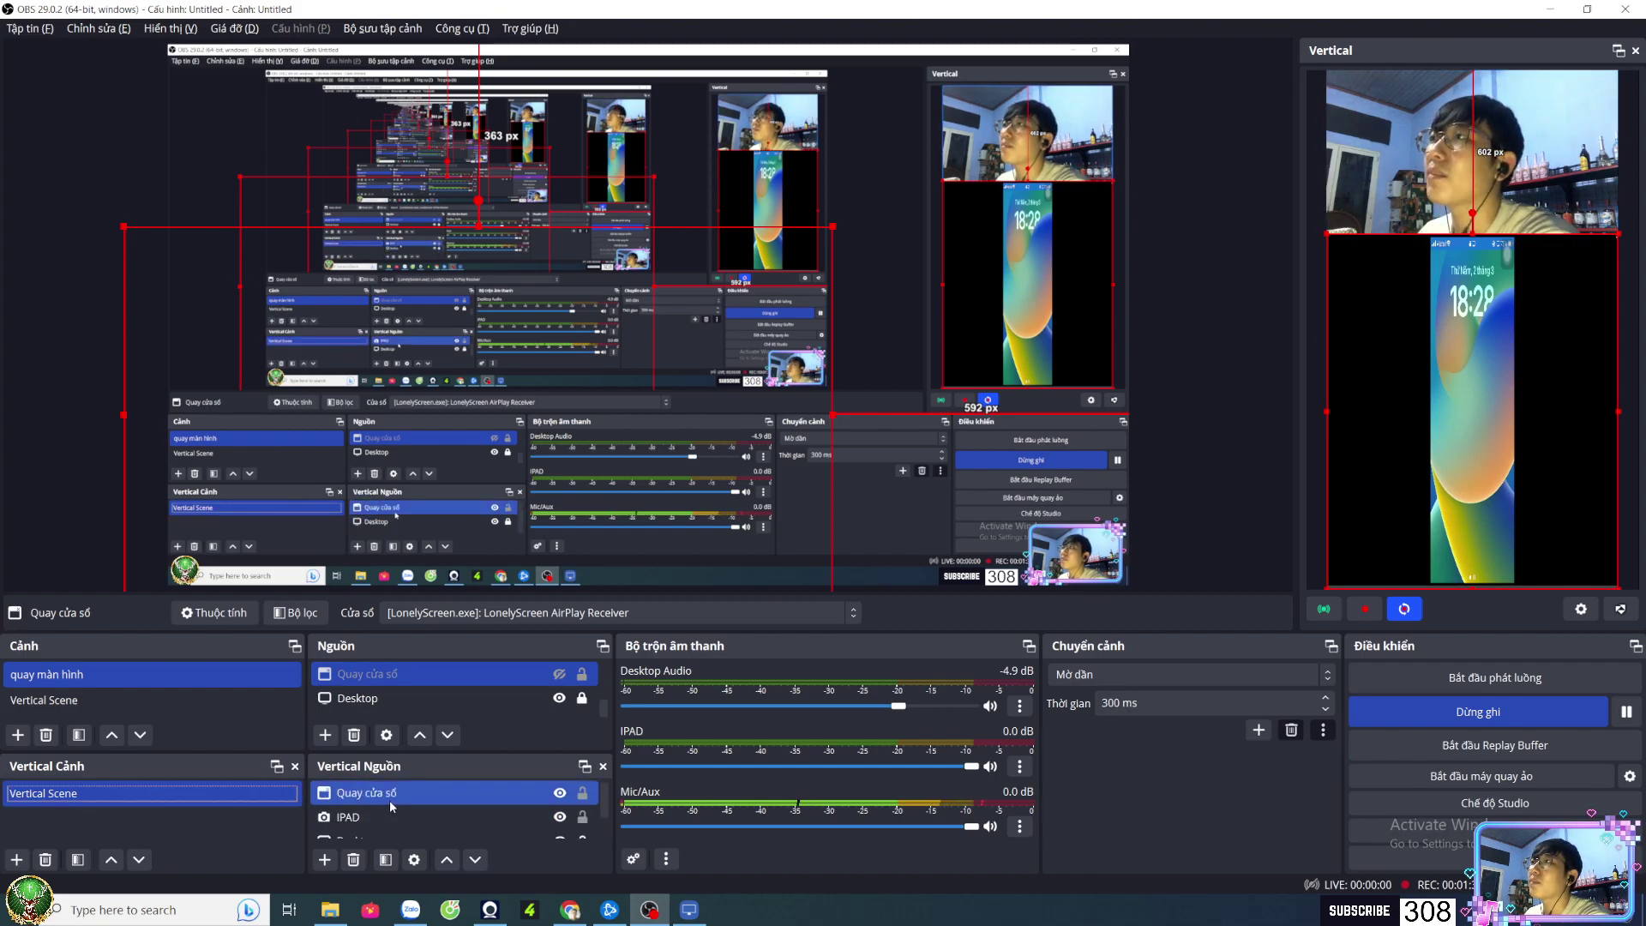
{"action": "key", "text": "ctrl+z"}
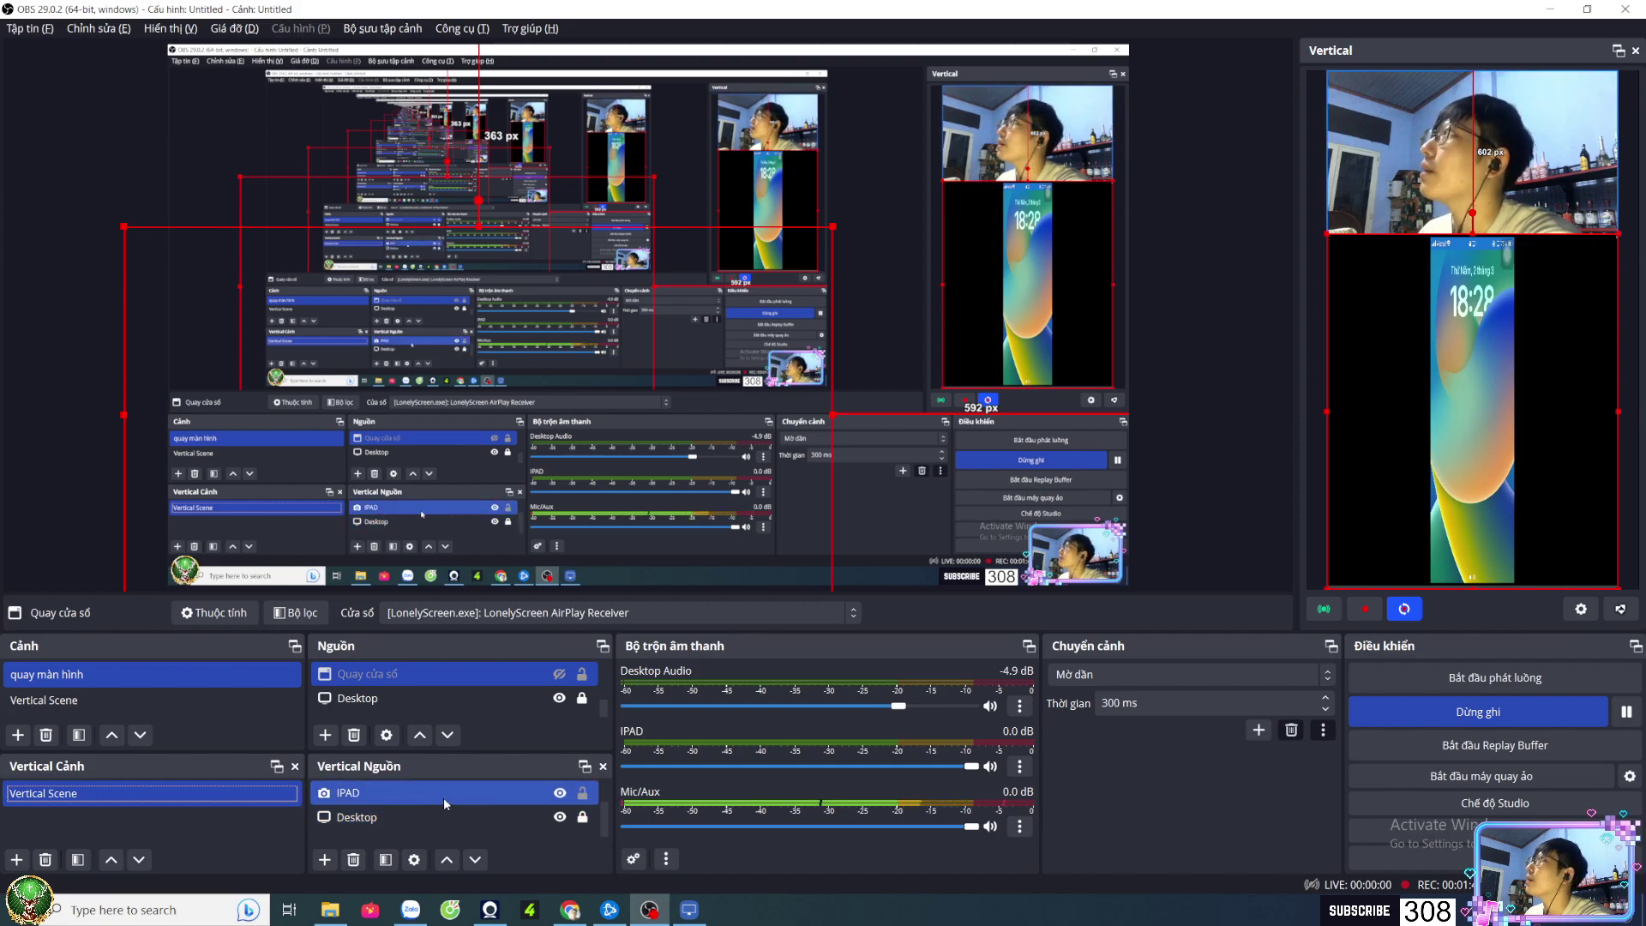
{"action": "left_click", "coordinate": [425, 814]}
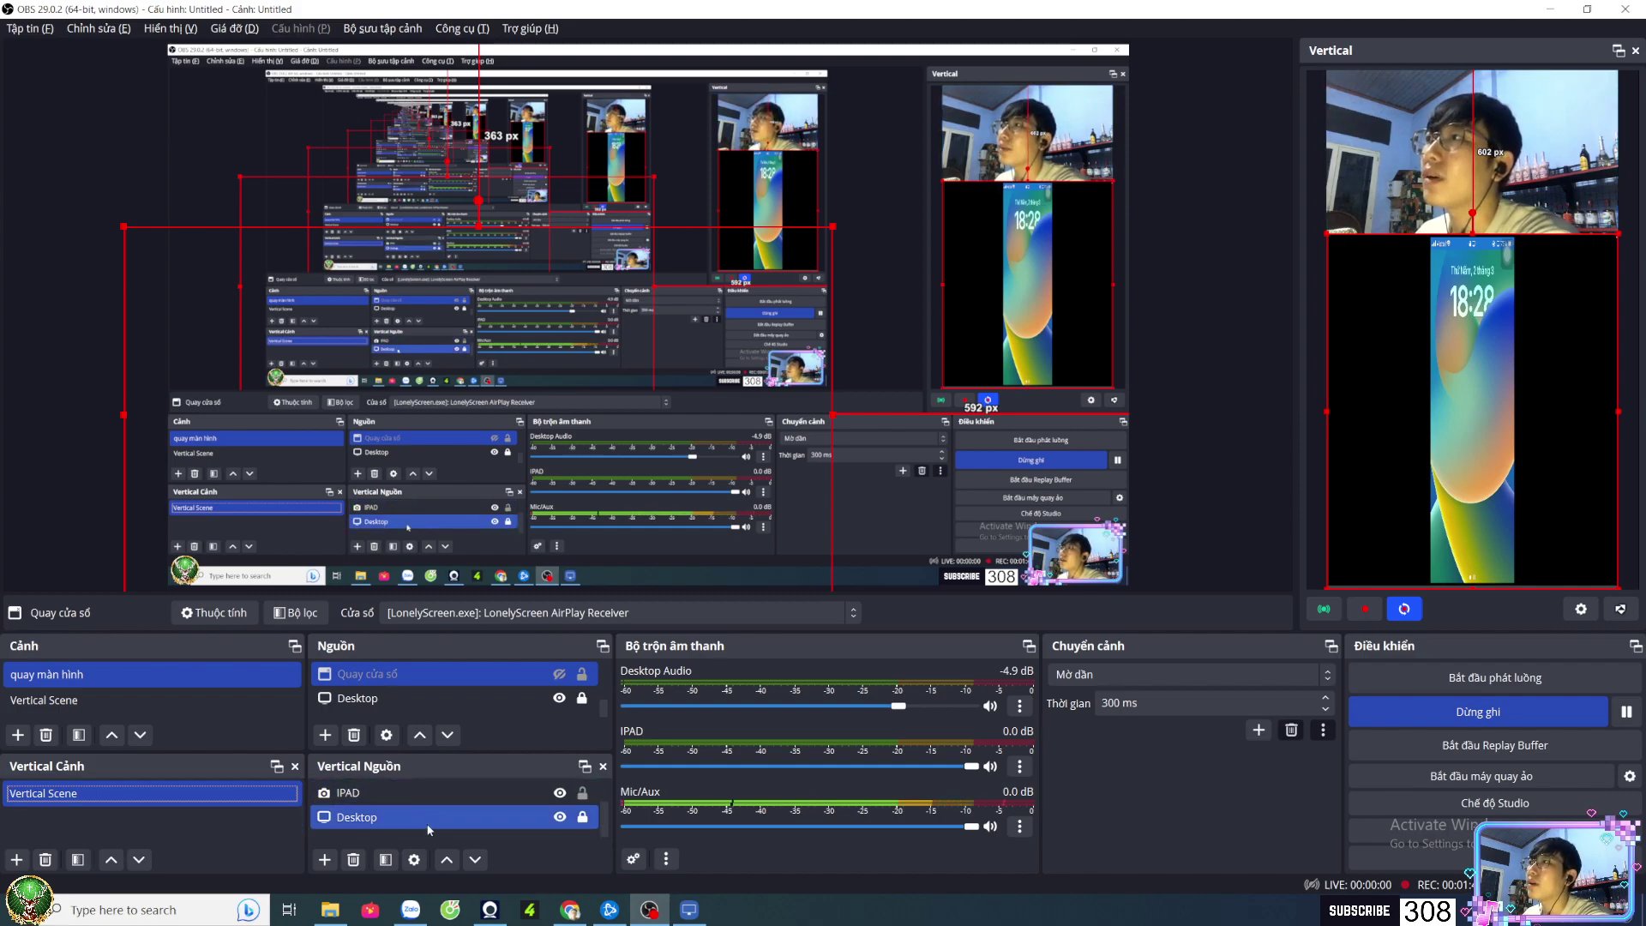
{"action": "key", "text": "ctrl+y"}
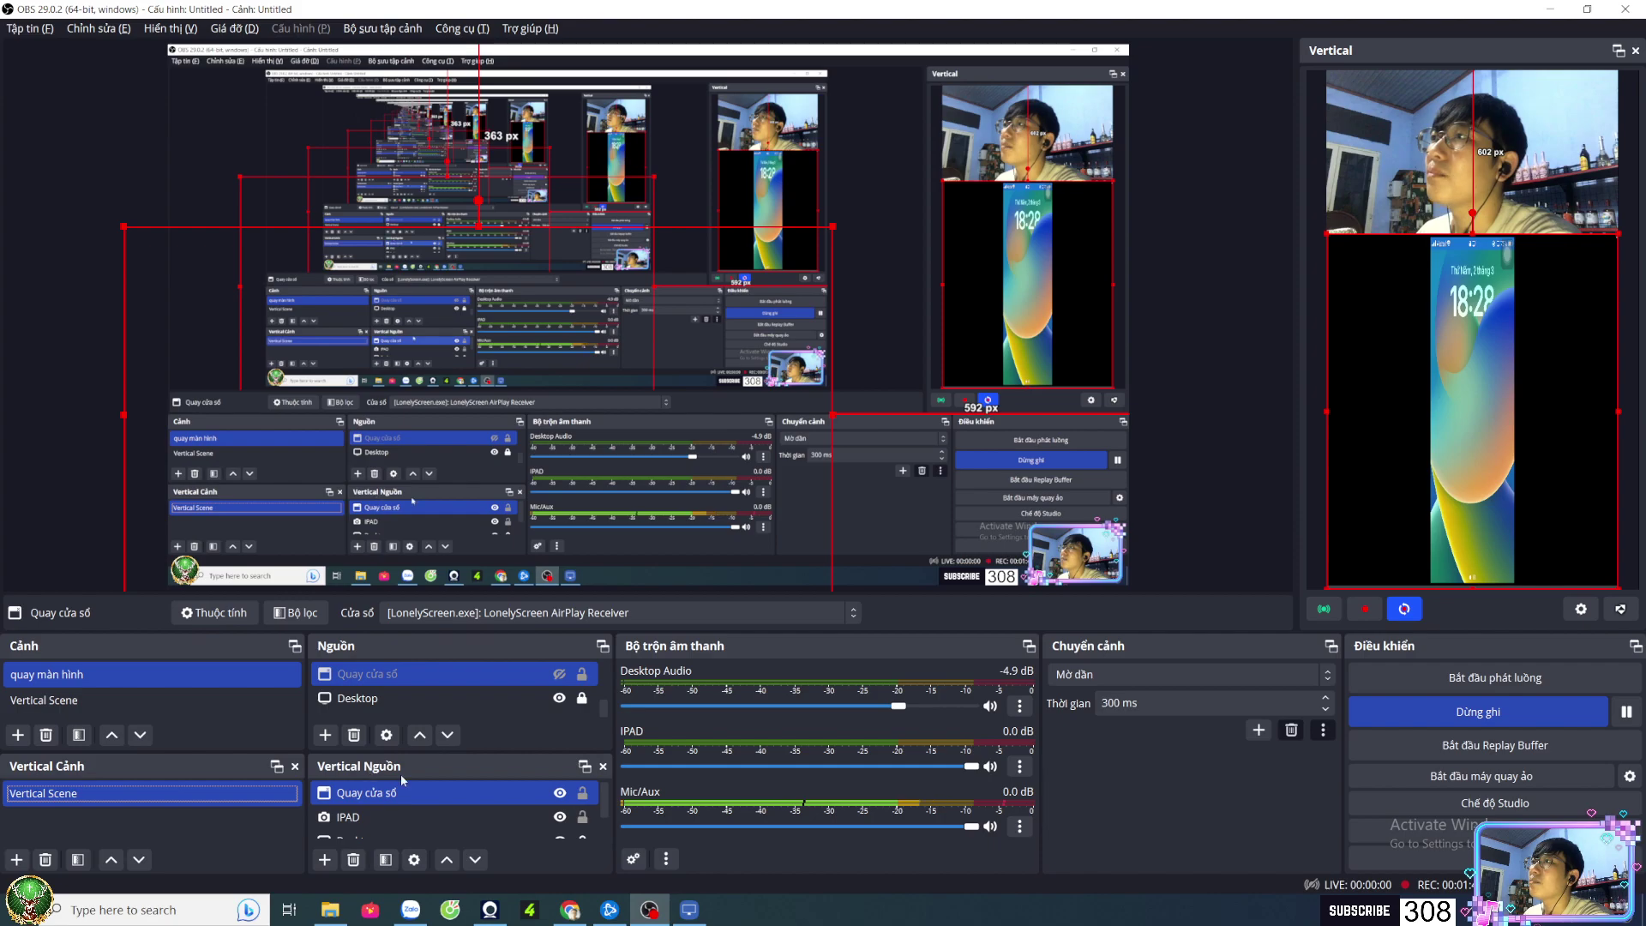
{"action": "key", "text": "ctrl+y"}
{"action": "key", "text": "ctrl+y"}
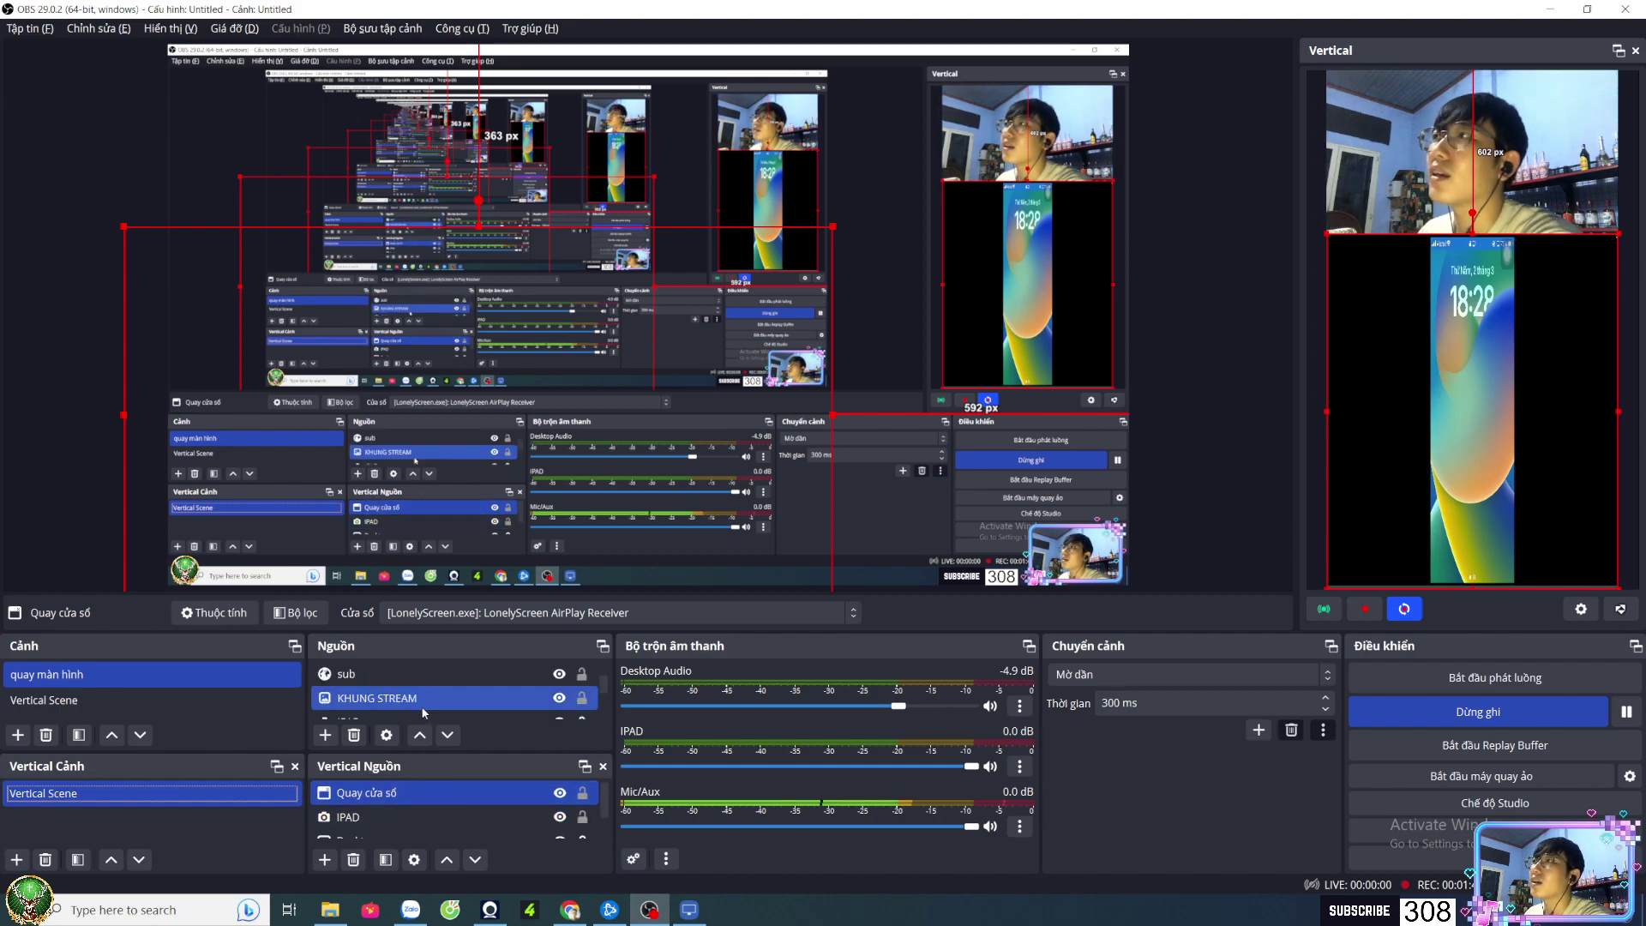
{"action": "key", "text": "ctrl+y"}
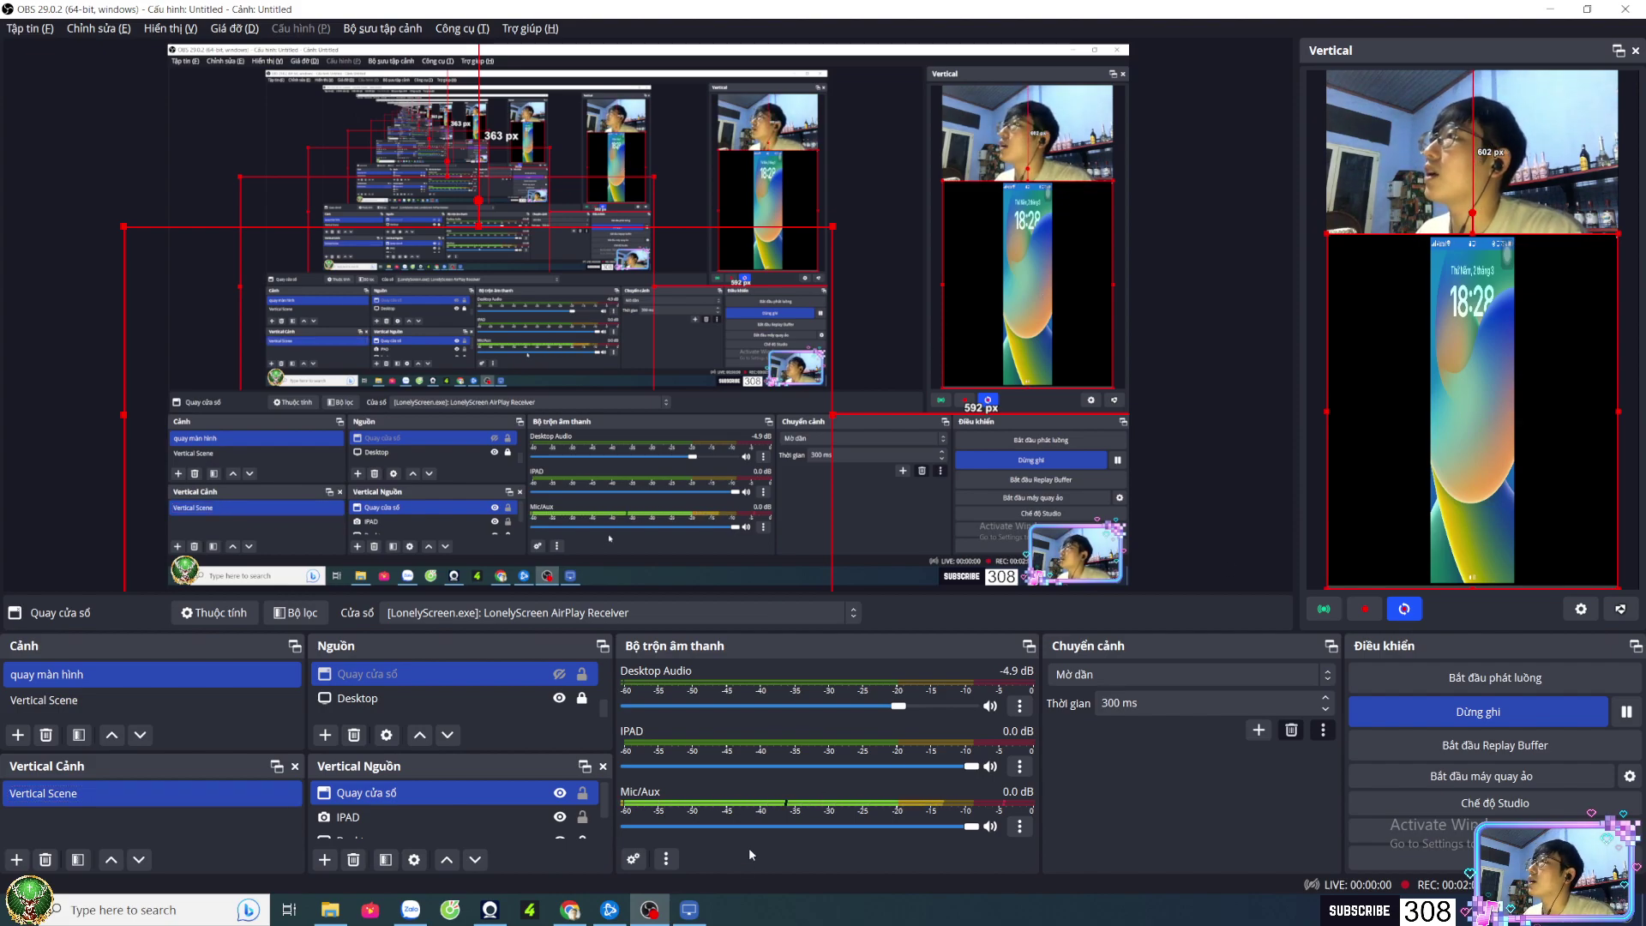
{"action": "left_click", "coordinate": [689, 910]}
{"action": "left_click", "coordinate": [649, 910]}
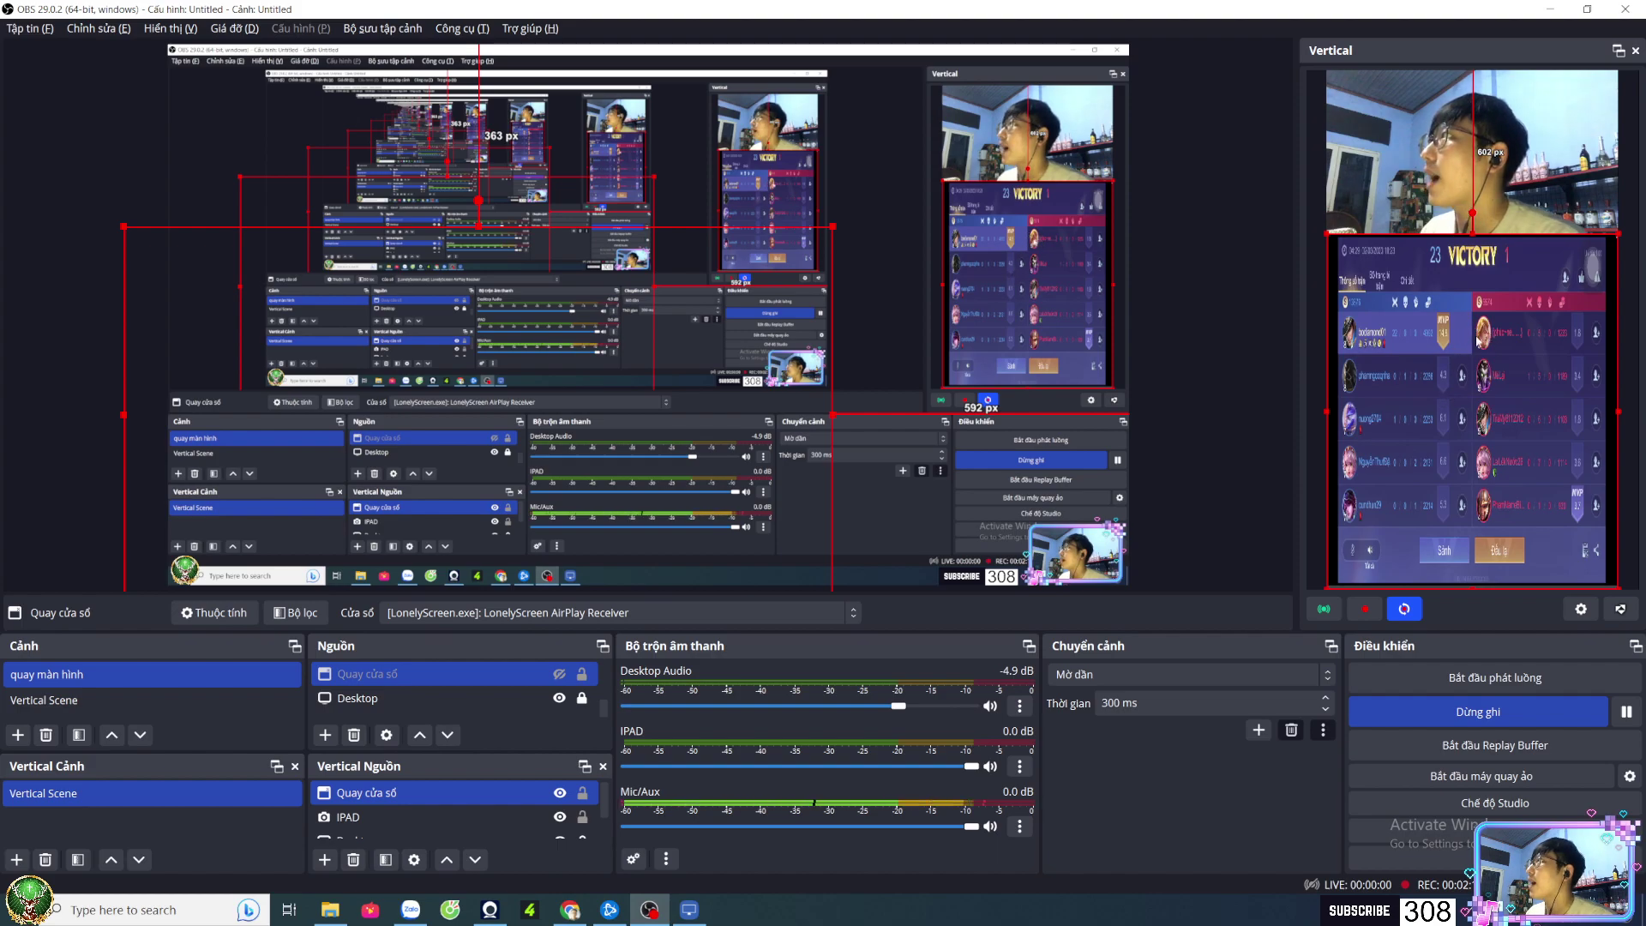
Stretch the LonelyScreen window capture to fill the vertical canvas, trying its upper edge at the webcam's lower border before extending it back up
{"action": "right_click", "coordinate": [1453, 344]}
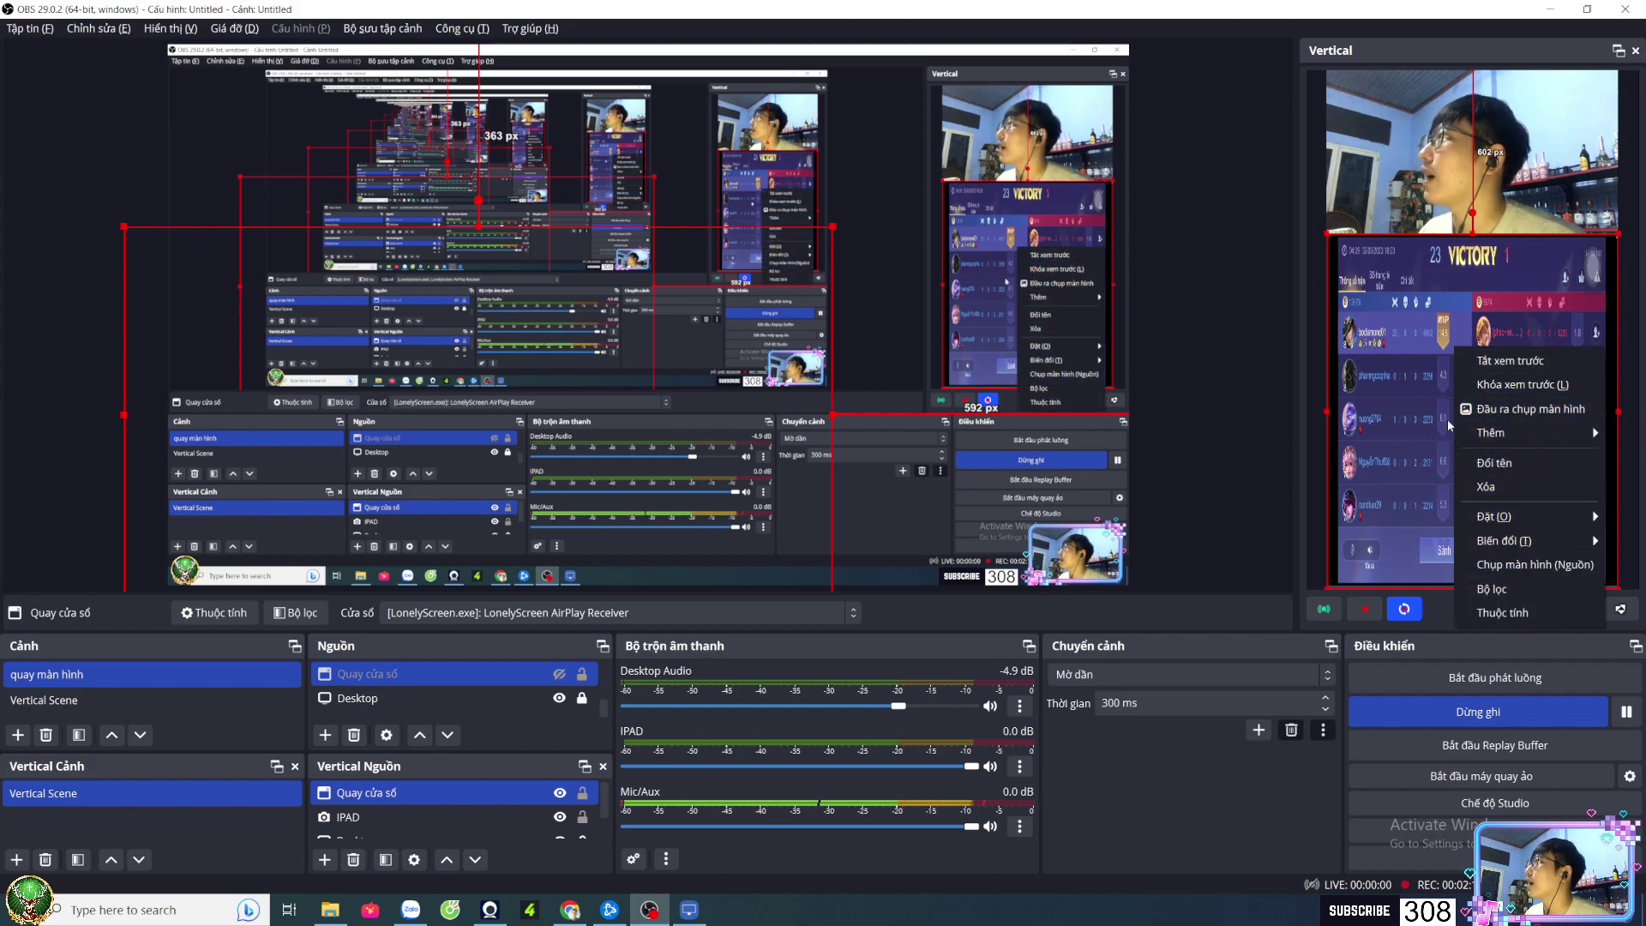
{"action": "mouse_move", "coordinate": [1525, 541]}
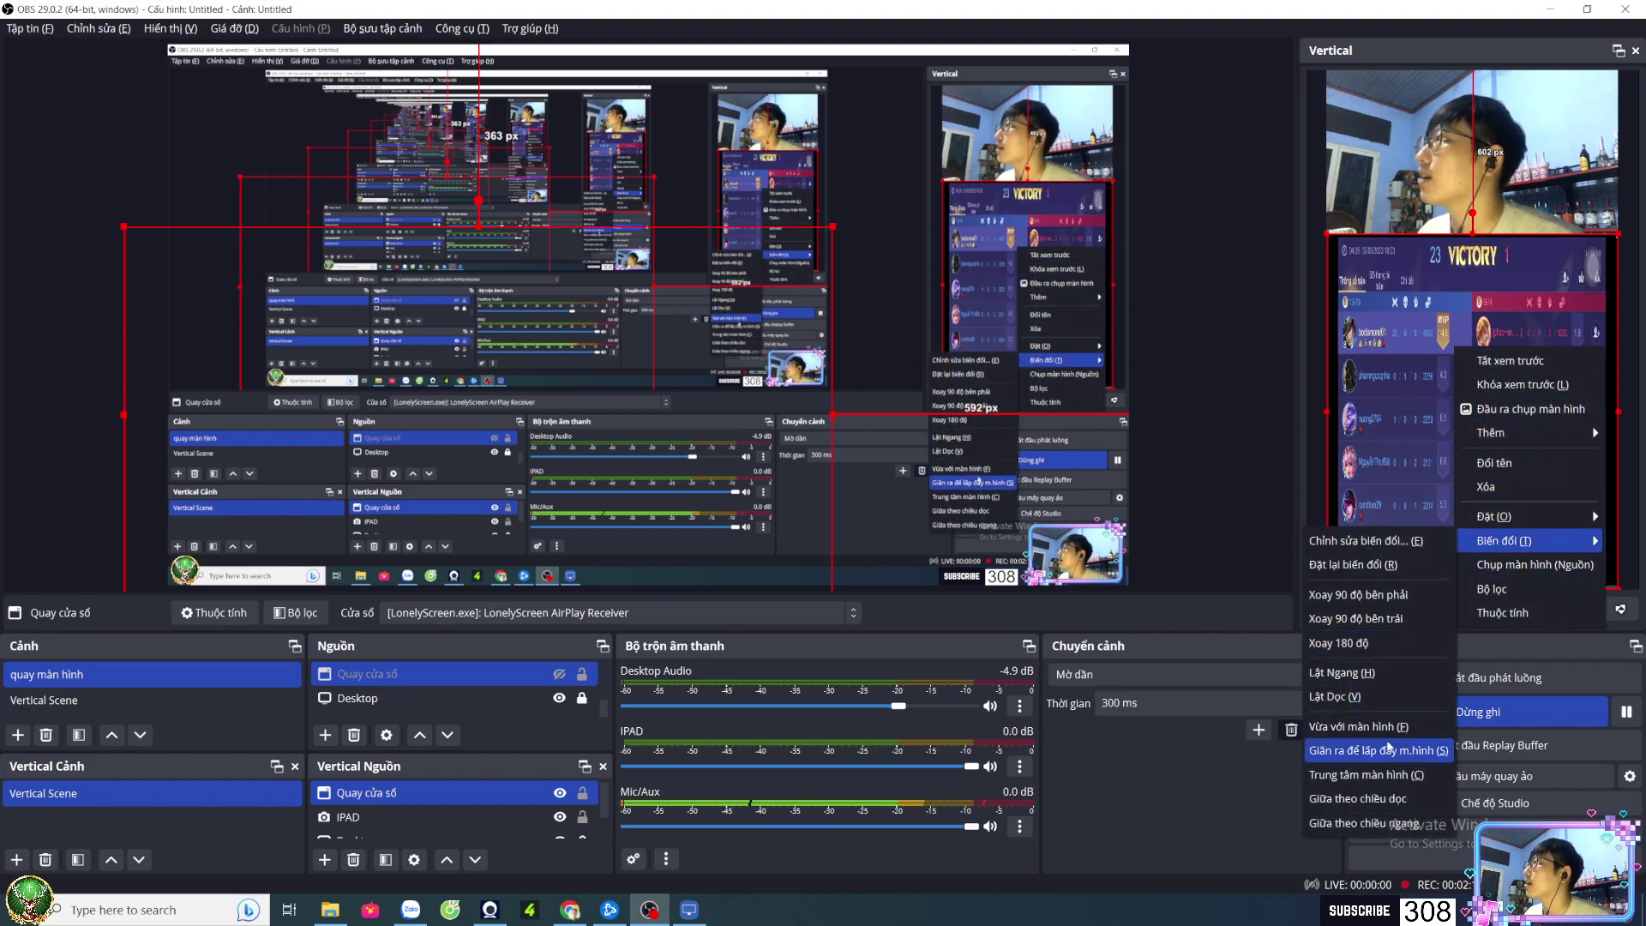
{"action": "left_click", "coordinate": [1388, 751]}
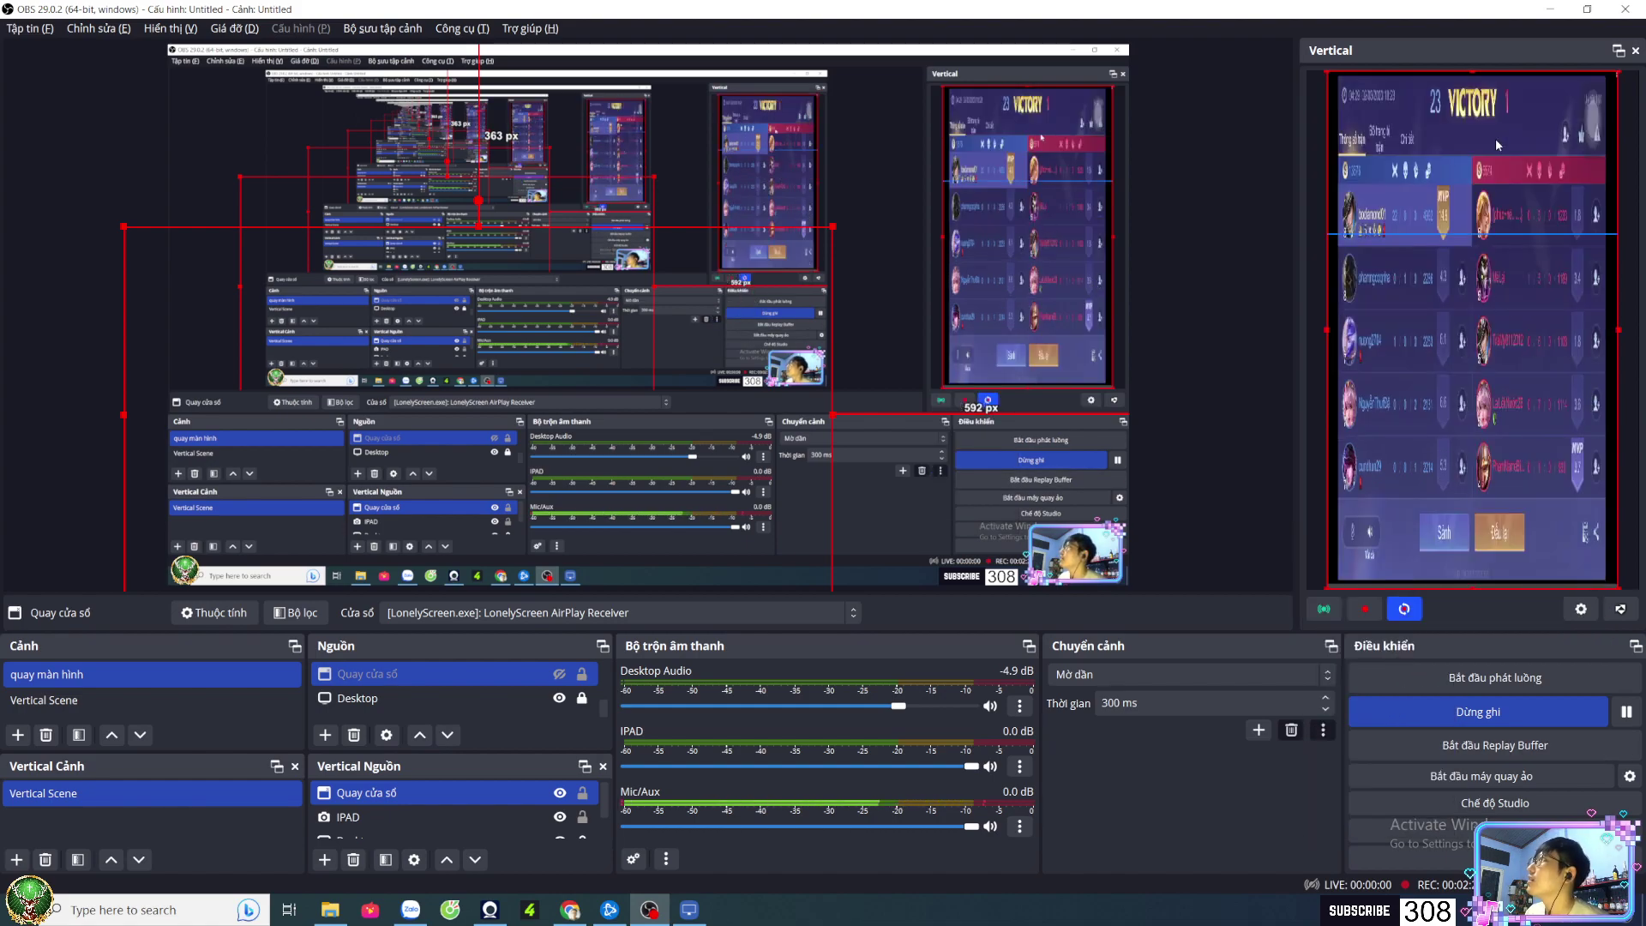
{"action": "left_click_drag", "start_coordinate": [1469, 72], "coordinate": [1466, 235]}
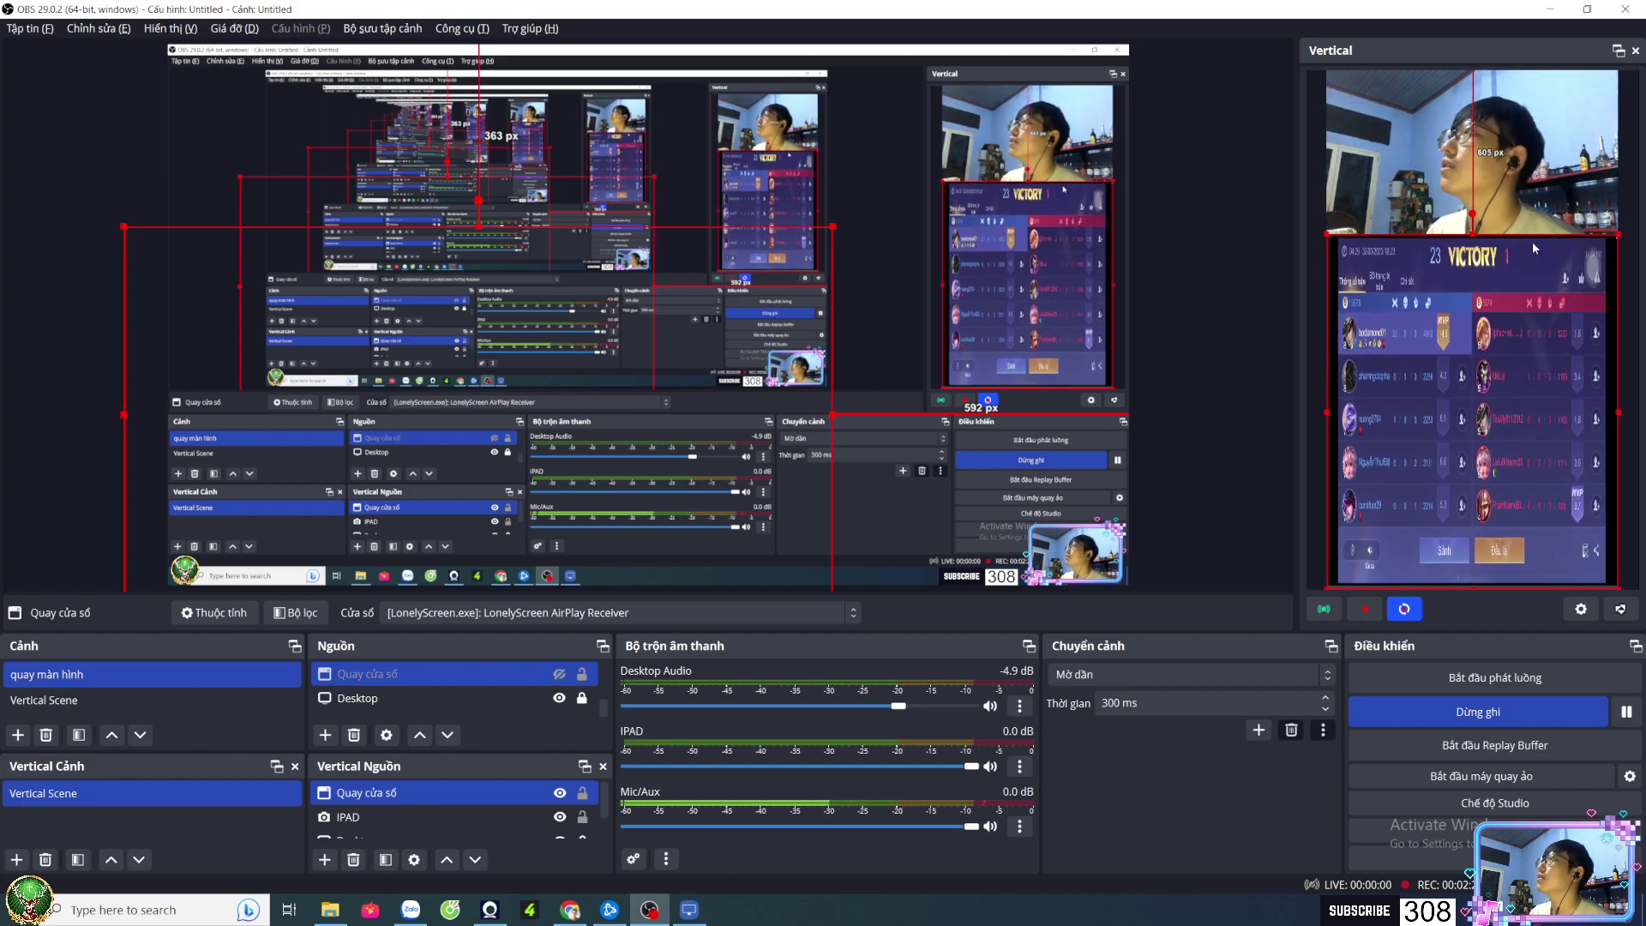
{"action": "left_click_drag", "start_coordinate": [1472, 233], "coordinate": [1488, 70]}
Raise the IPAD webcam source above the window capture and shrink it into the vertical canvas's upper-right corner
{"action": "left_click", "coordinate": [486, 815]}
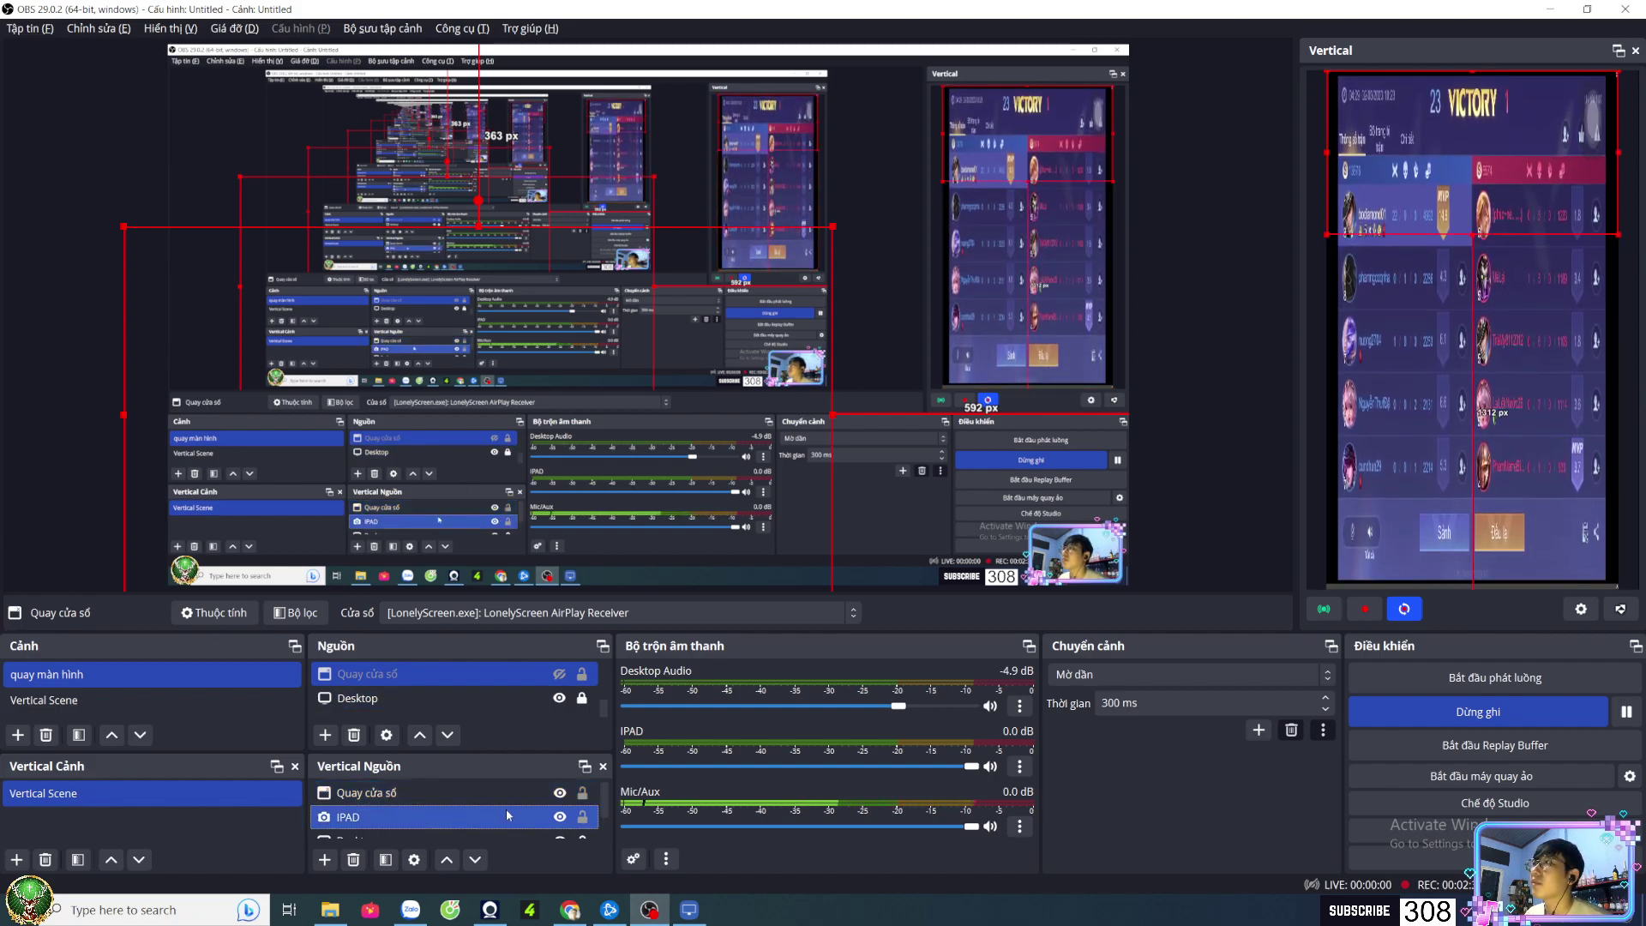
{"action": "left_click", "coordinate": [446, 859]}
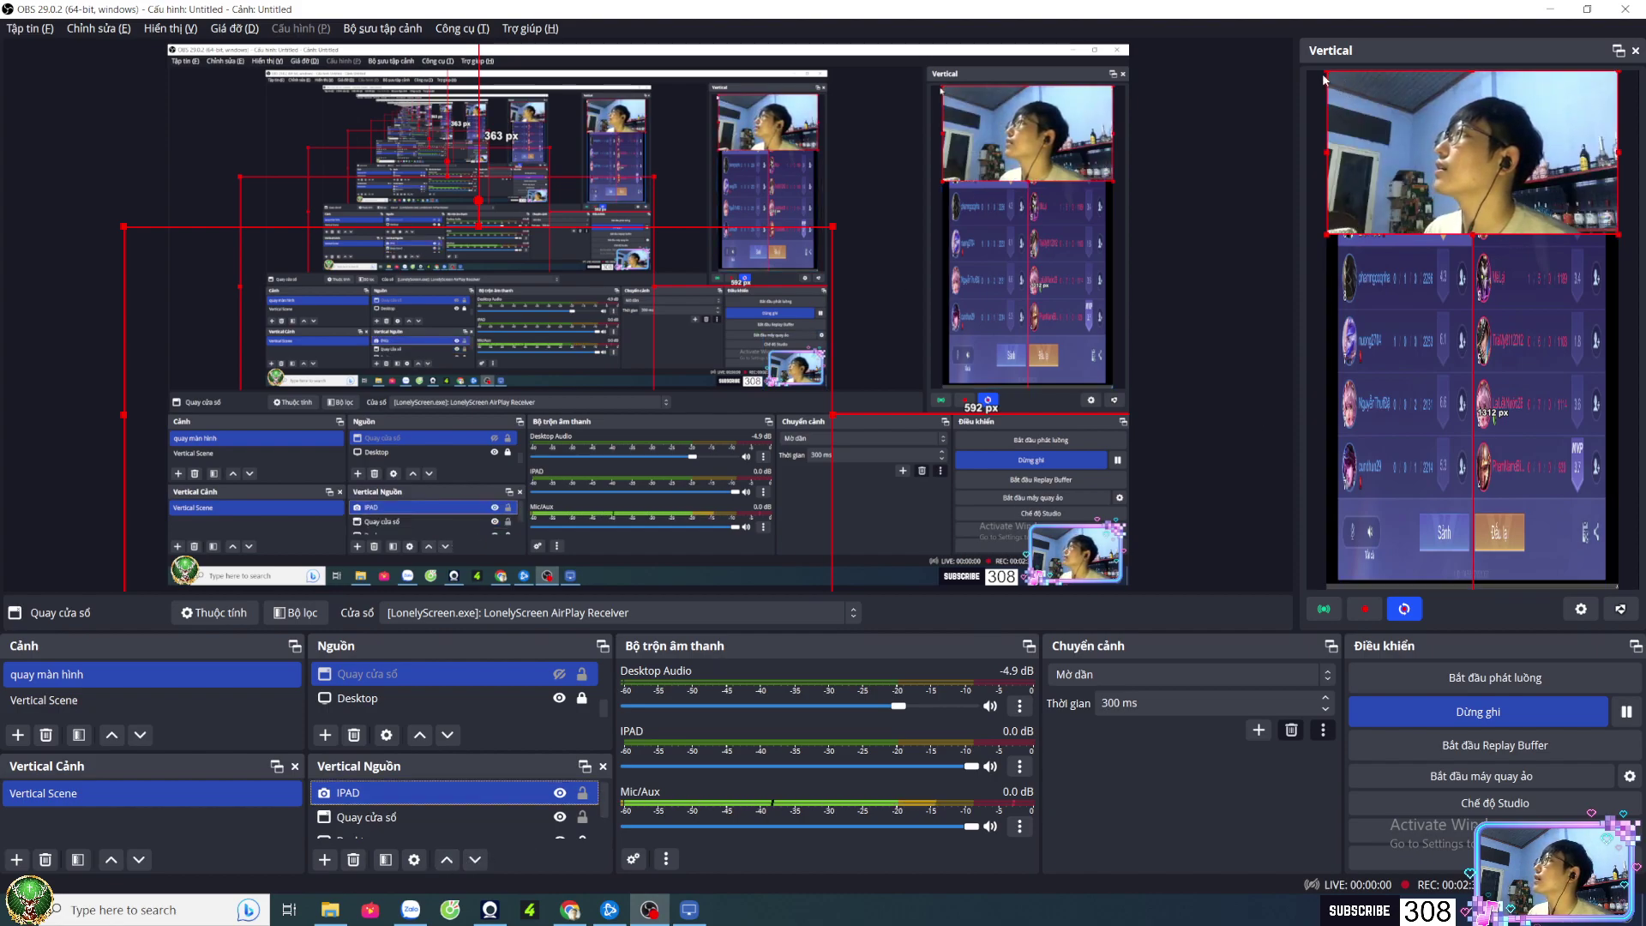
{"action": "left_click_drag", "start_coordinate": [1328, 72], "coordinate": [1393, 92]}
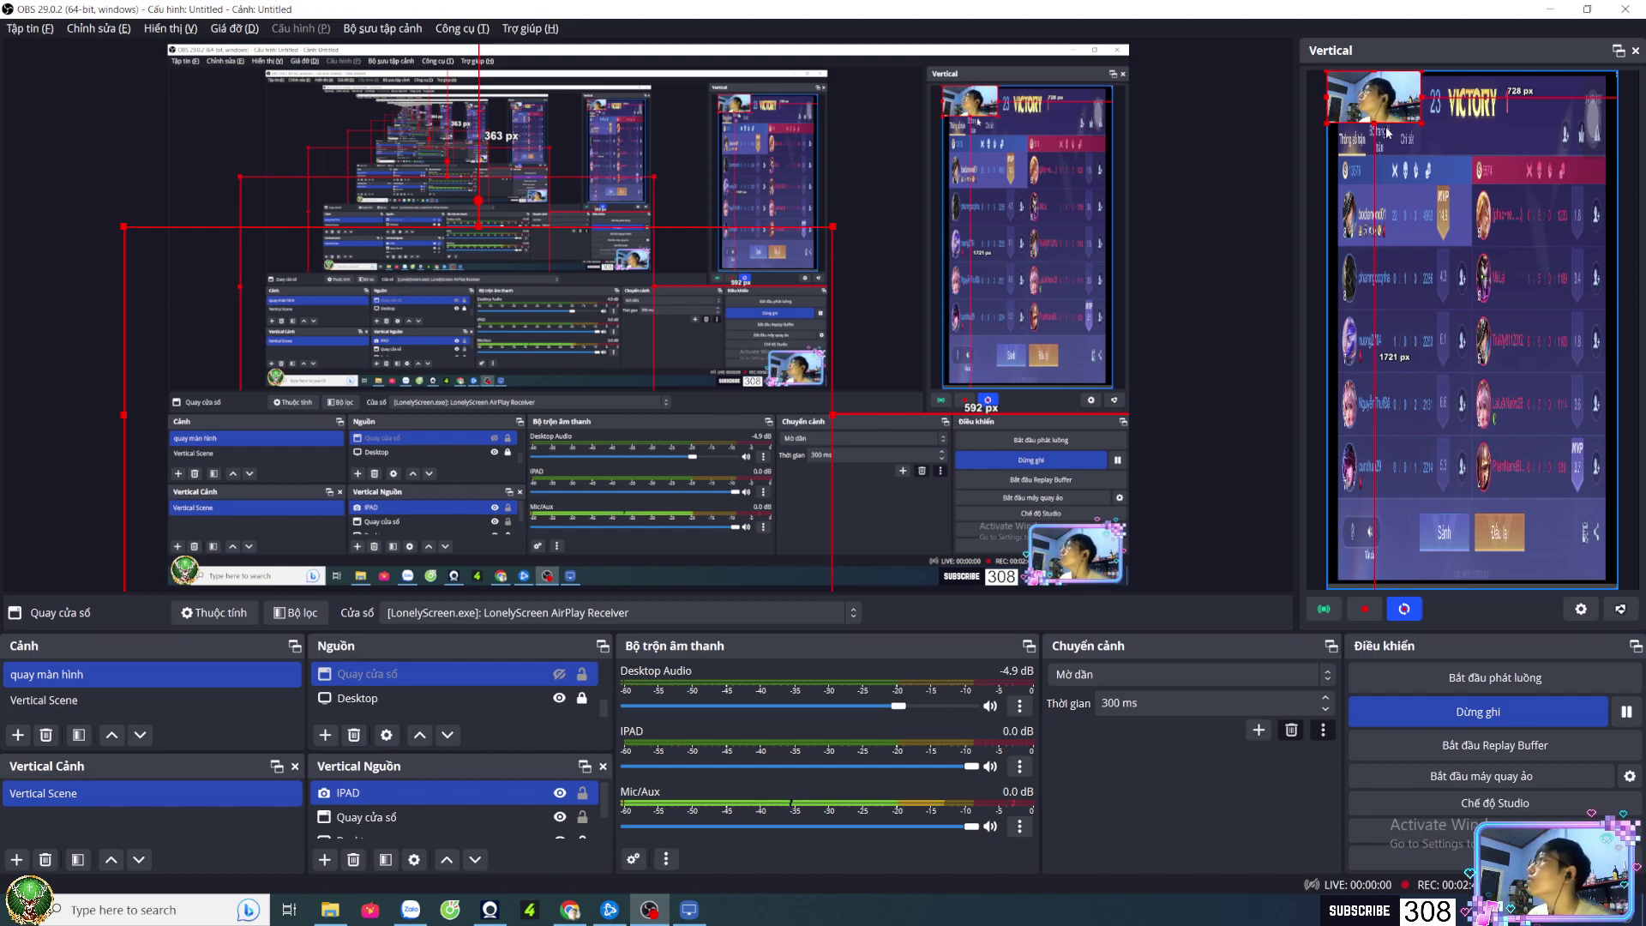
{"action": "left_click_drag", "start_coordinate": [1407, 107], "coordinate": [1599, 100]}
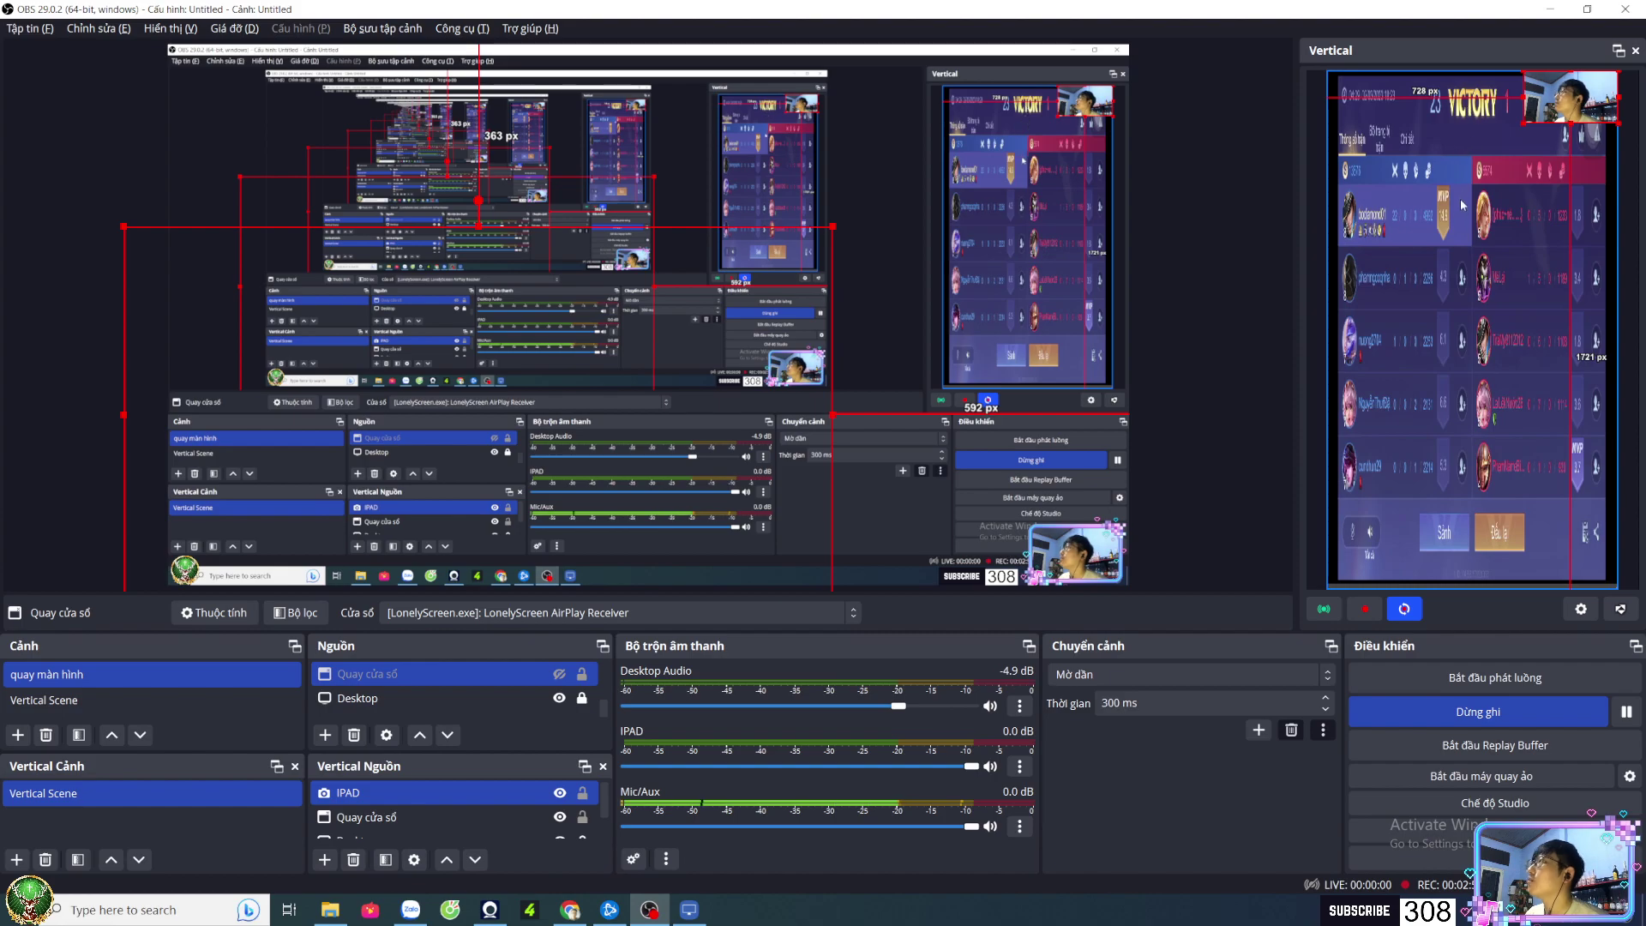
Lower the window capture's upper edge to about 605 px below the canvas top and enlarge the webcam to fill the area above it
{"action": "left_click", "coordinate": [1425, 100]}
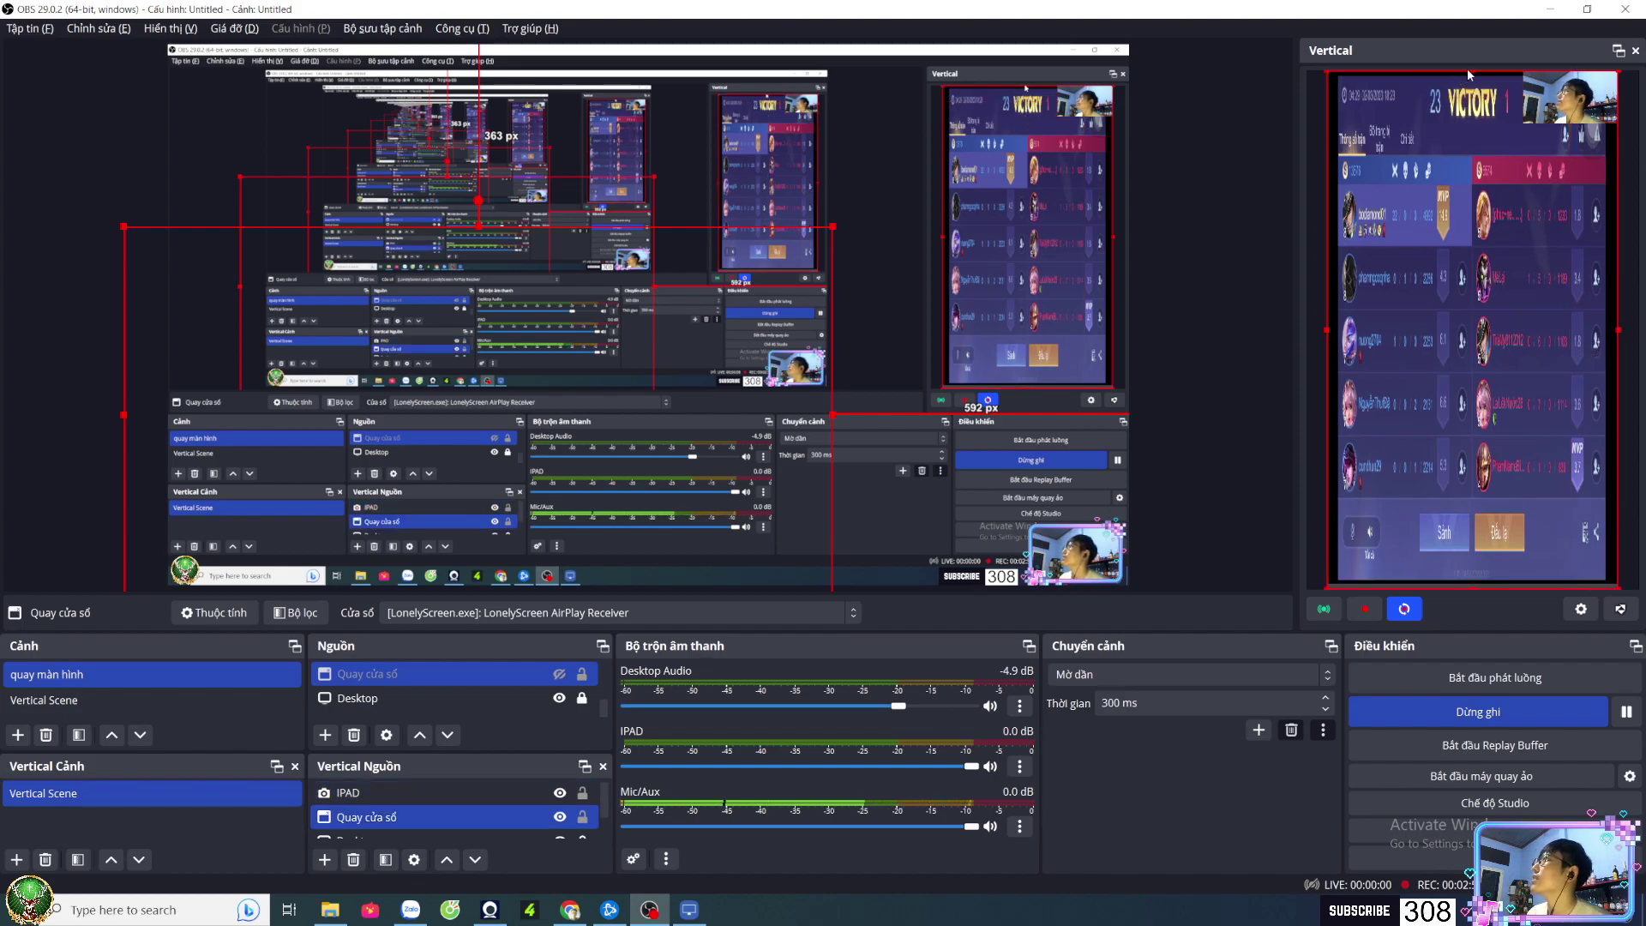
{"action": "left_click_drag", "start_coordinate": [1471, 72], "coordinate": [1472, 221]}
{"action": "left_click", "coordinate": [1543, 107]}
{"action": "left_click_drag", "start_coordinate": [1522, 122], "coordinate": [1380, 163]}
{"action": "left_click_drag", "start_coordinate": [1590, 153], "coordinate": [1617, 155]}
{"action": "left_click", "coordinate": [1495, 227]}
{"action": "left_click_drag", "start_coordinate": [1472, 216], "coordinate": [1474, 234]}
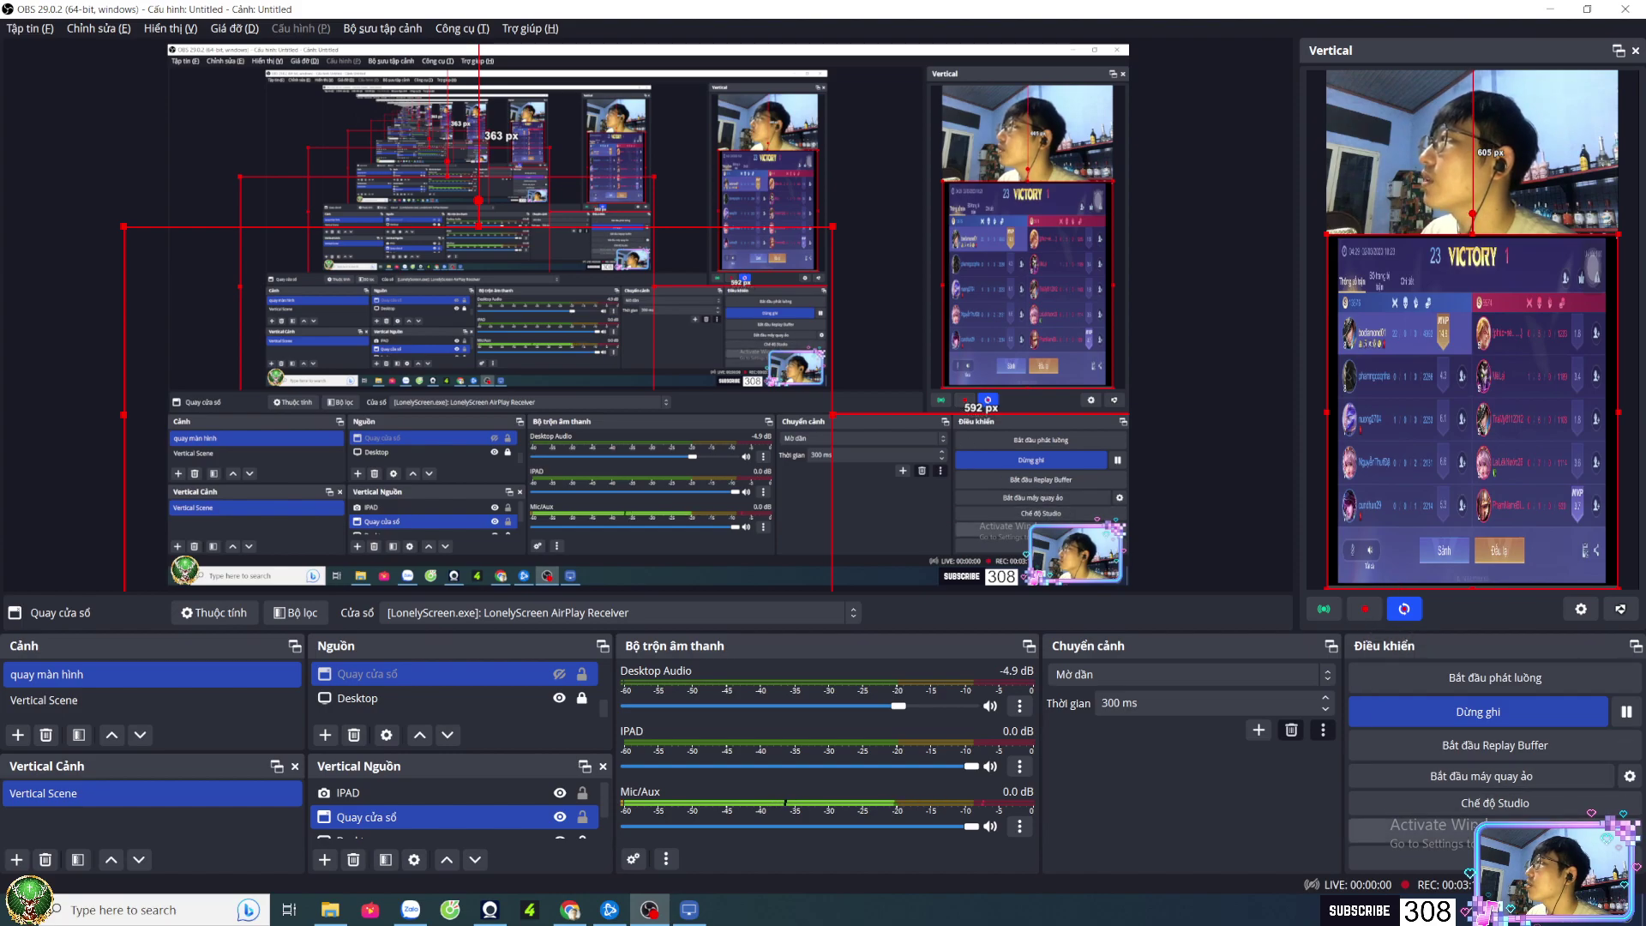
Review the recording output settings in OBS, including format, encoder and bitrate options, and close the settings
{"action": "left_click", "coordinate": [1406, 825]}
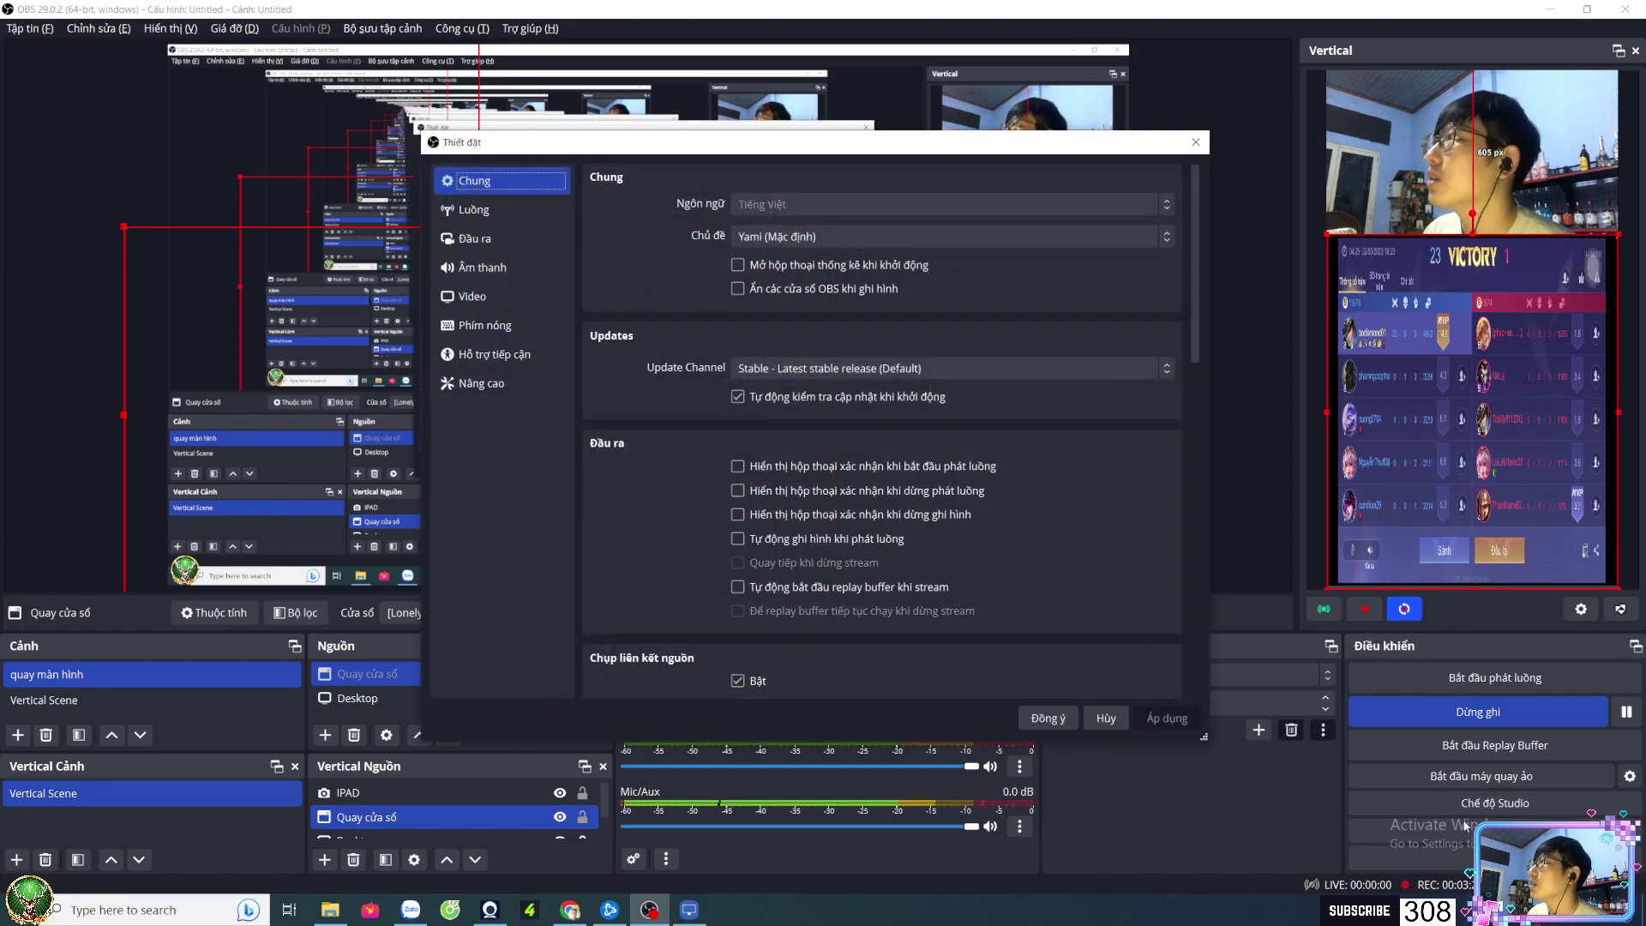
{"action": "left_click", "coordinate": [480, 239]}
{"action": "left_click", "coordinate": [686, 210]}
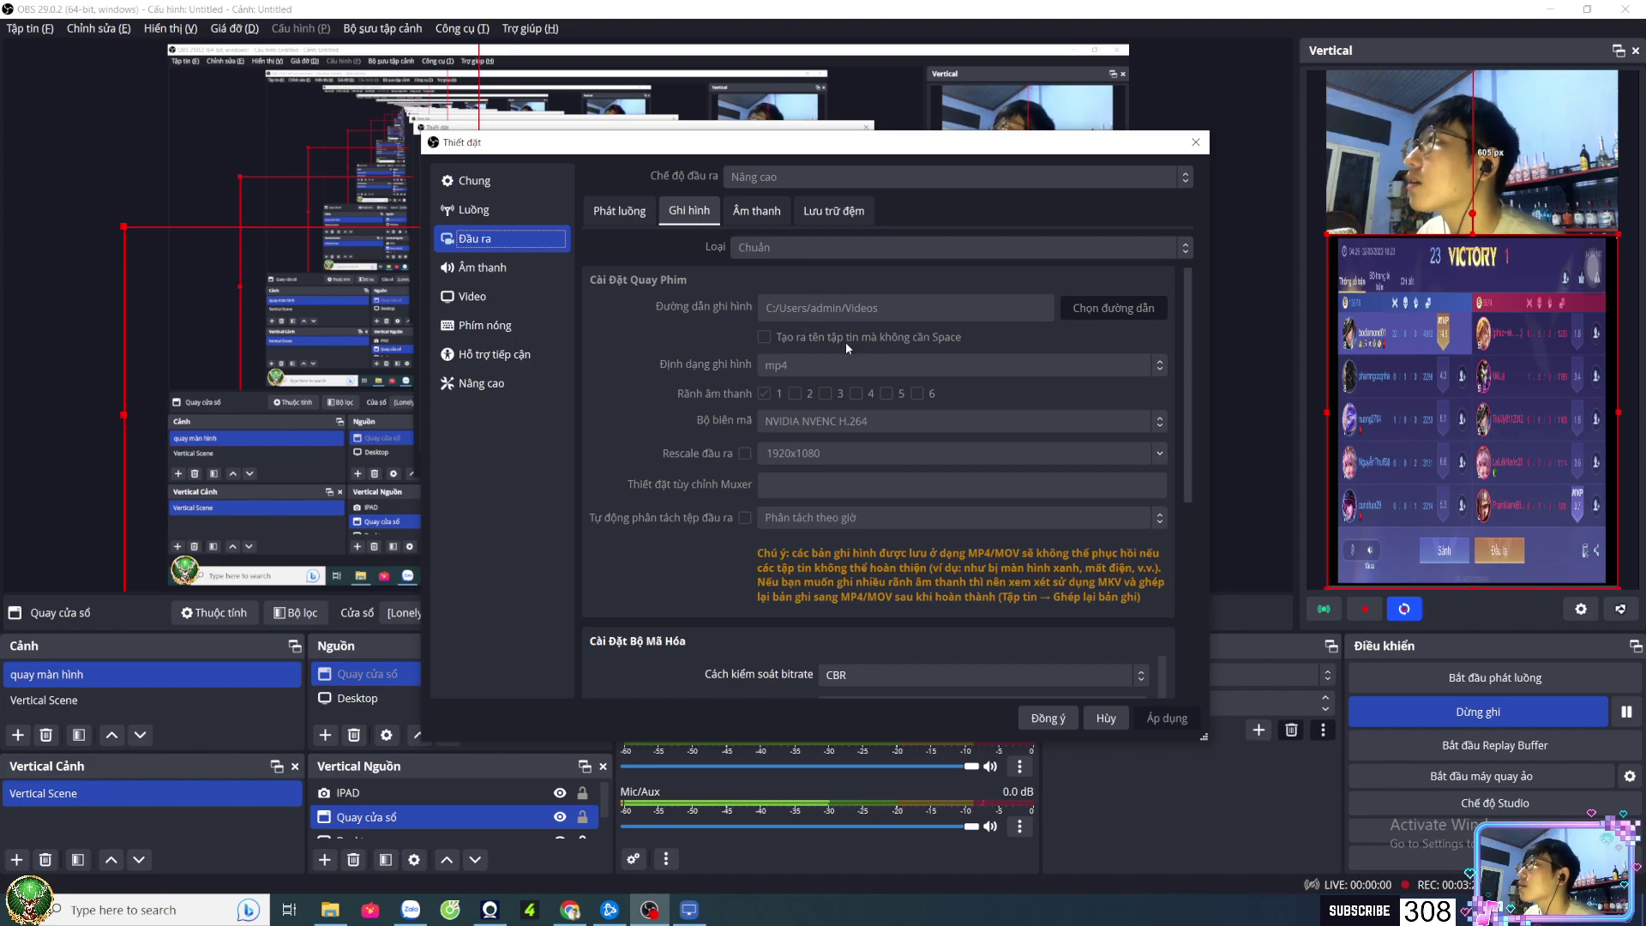
{"action": "scroll", "coordinate": [845, 342], "scroll_direction": "down", "scroll_amount": 3}
{"action": "scroll", "coordinate": [909, 585], "scroll_direction": "down", "scroll_amount": 2}
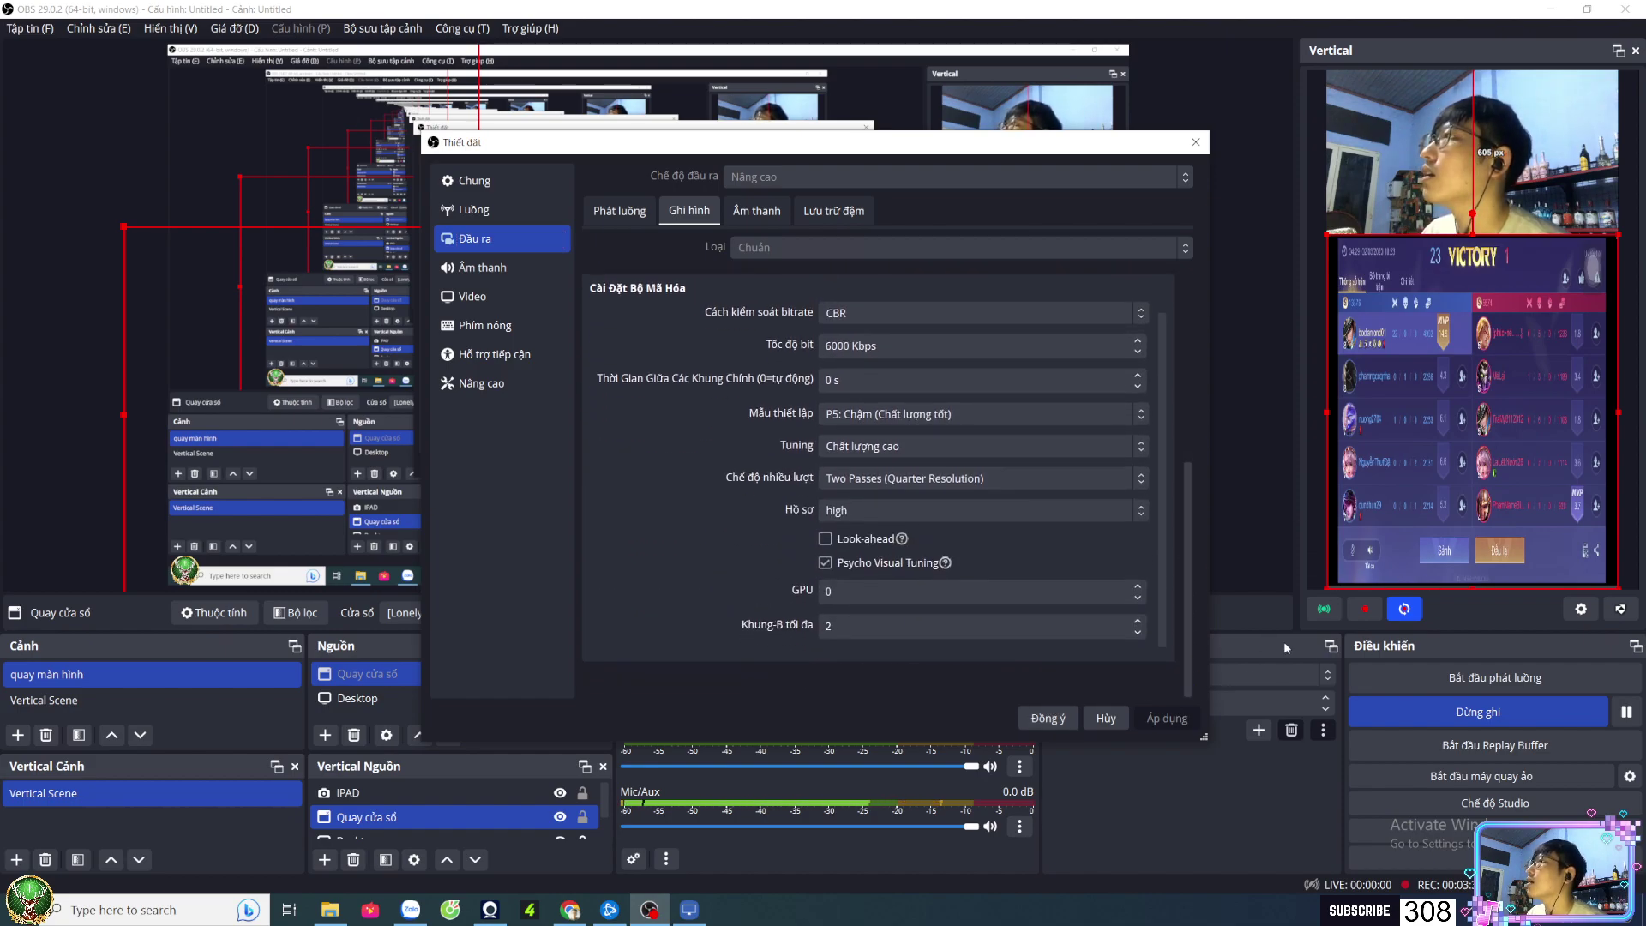
{"action": "left_click", "coordinate": [1064, 723]}
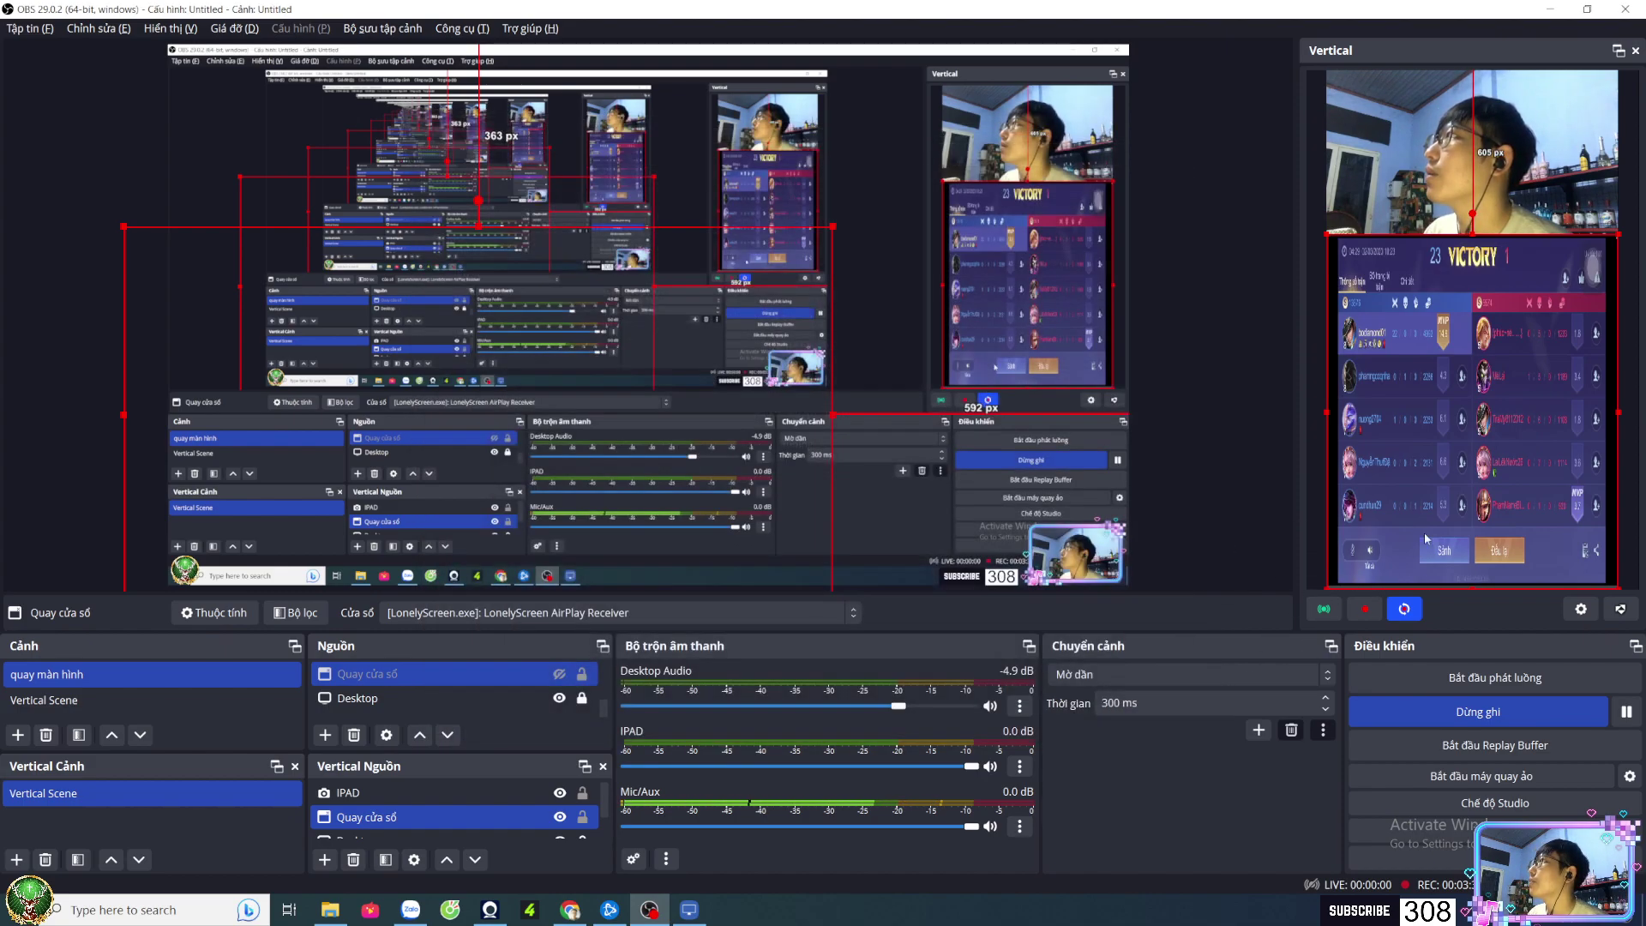